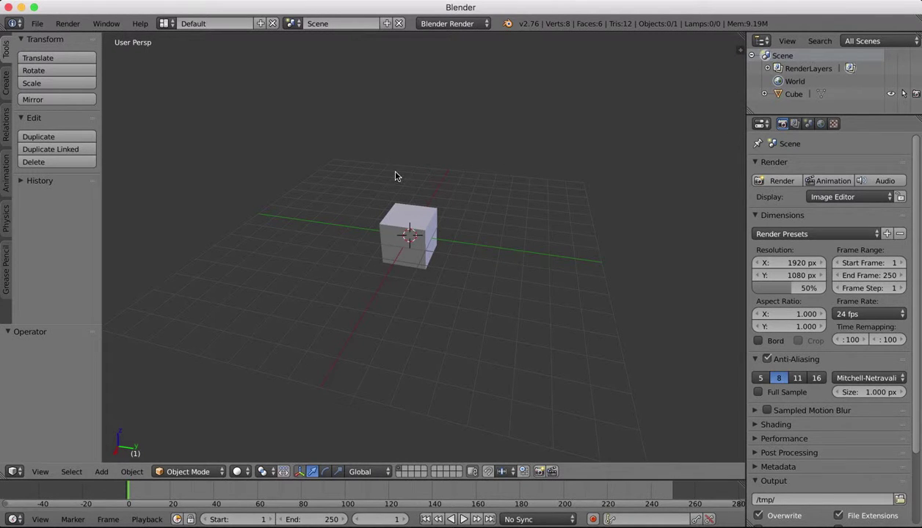
Step: Examine the cube from several angles and zoom levels
scroll(392, 169, "up", 3)
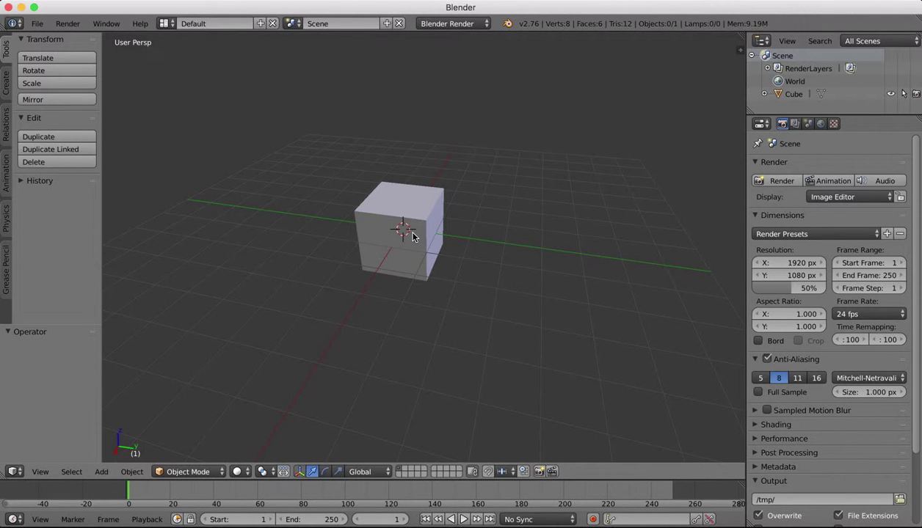
scroll(582, 223, "down", 5)
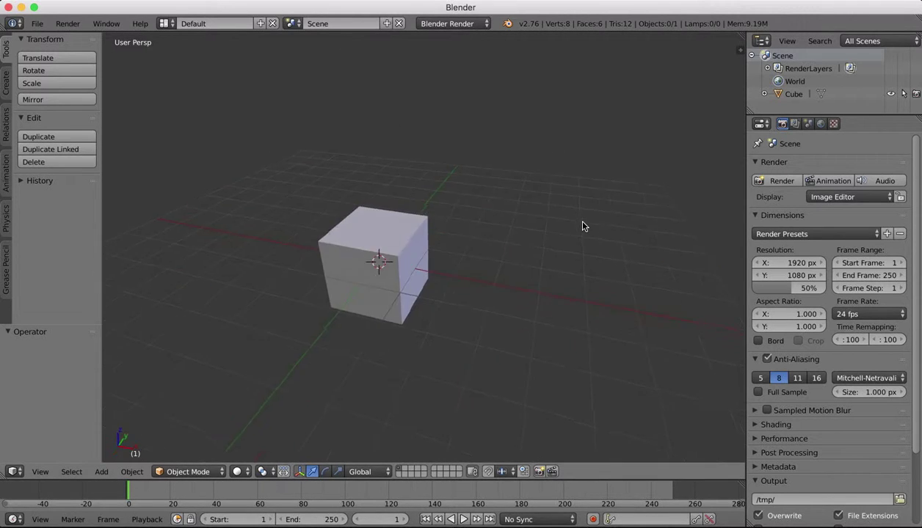
scroll(583, 222, "up", 8)
scroll(583, 222, "down", 5)
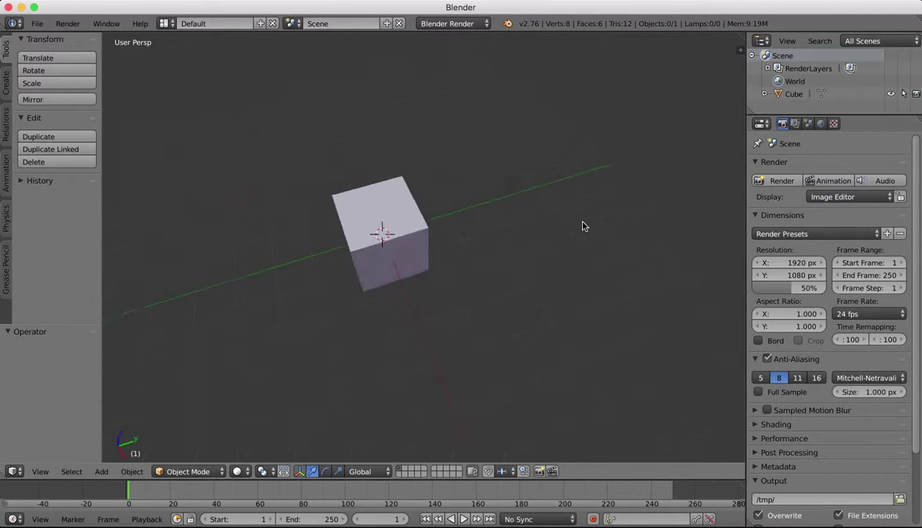
scroll(520, 252, "left", 5)
scroll(520, 252, "down", 2)
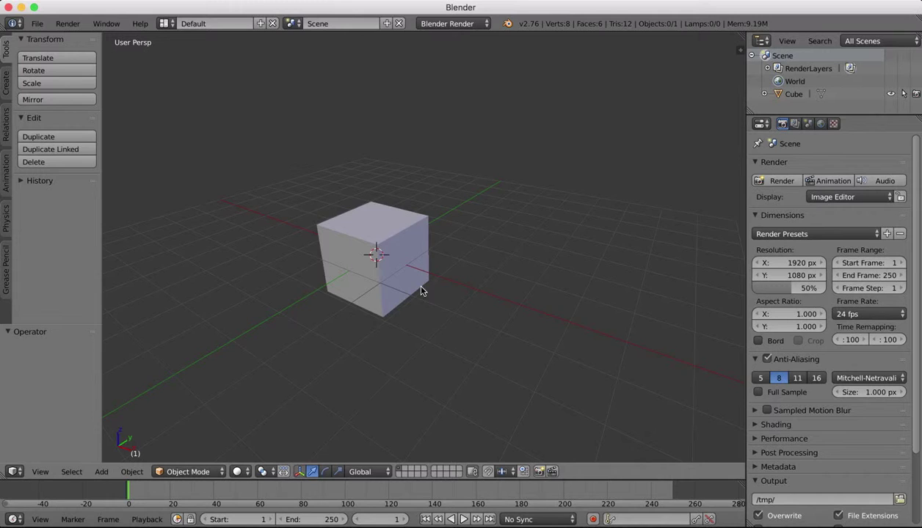
scroll(415, 151, "up", 5)
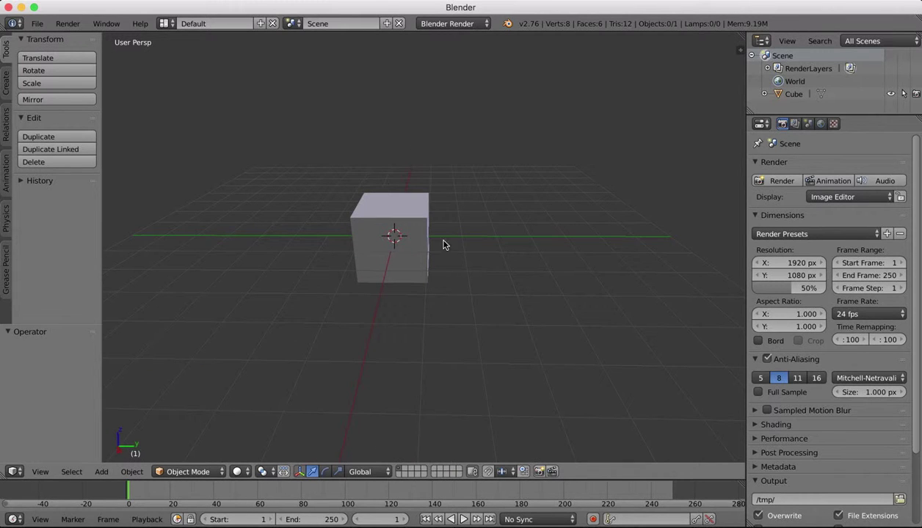
scroll(446, 249, "left", 5)
scroll(446, 248, "down", 4)
scroll(446, 249, "up", 6)
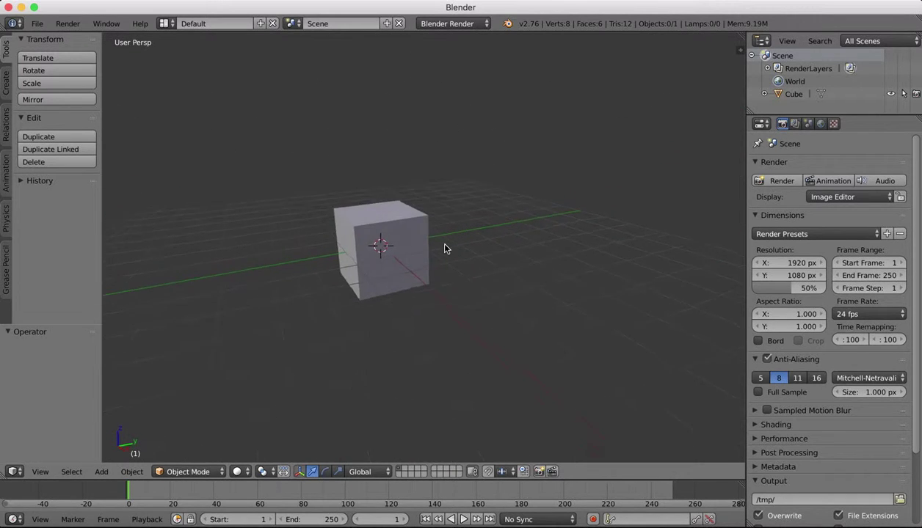
Step: Add a cylinder mesh and raise it about 2.215 units along Z so it sits above the cube
left_click(7, 82)
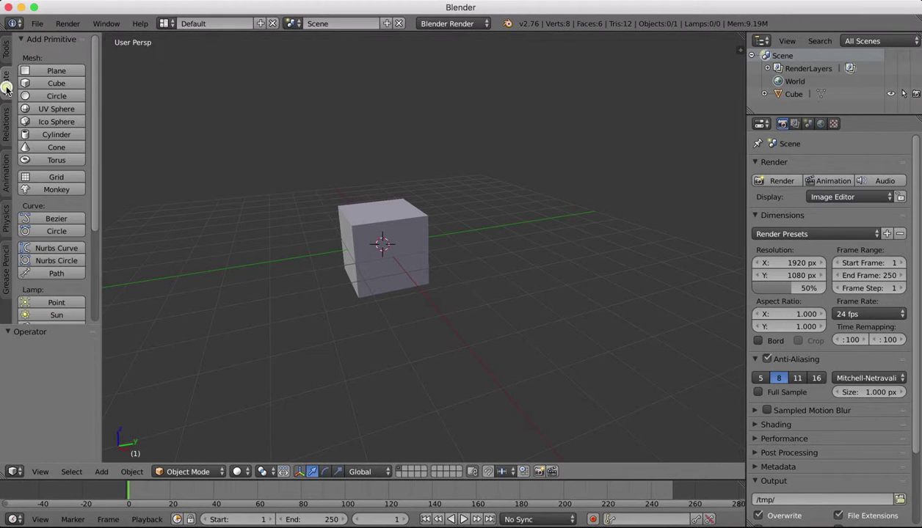
left_click(45, 135)
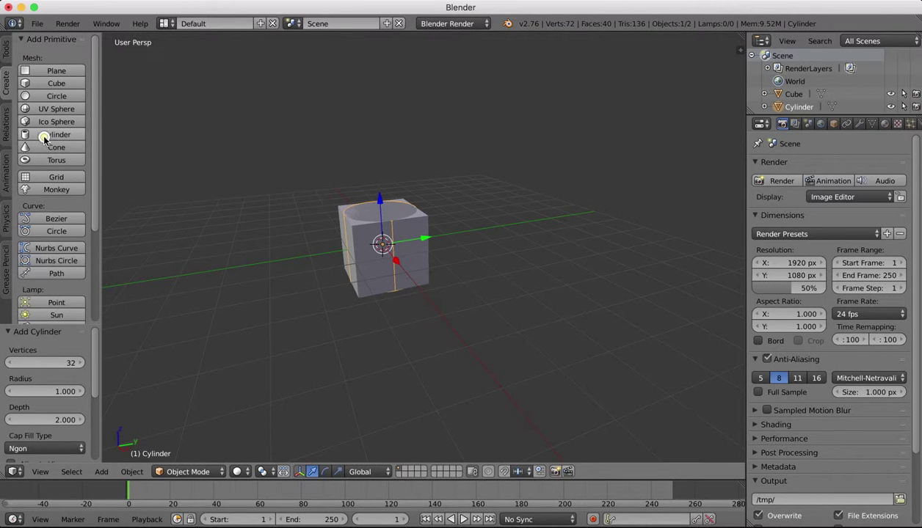
left_click_drag(381, 203, 366, 131)
Step: Rotate the cylinder 90° about the X axis and stretch it by about 1.55 along the Y axis
key("r")
type("x")
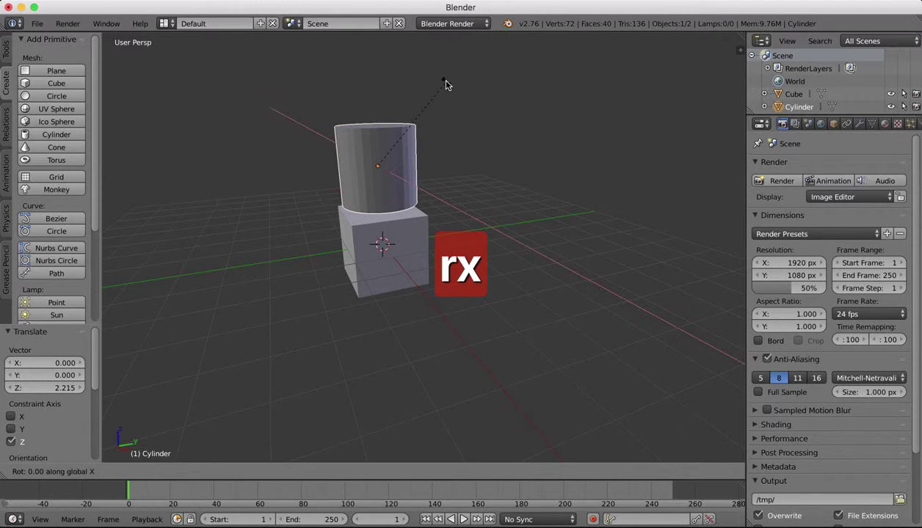
type("90")
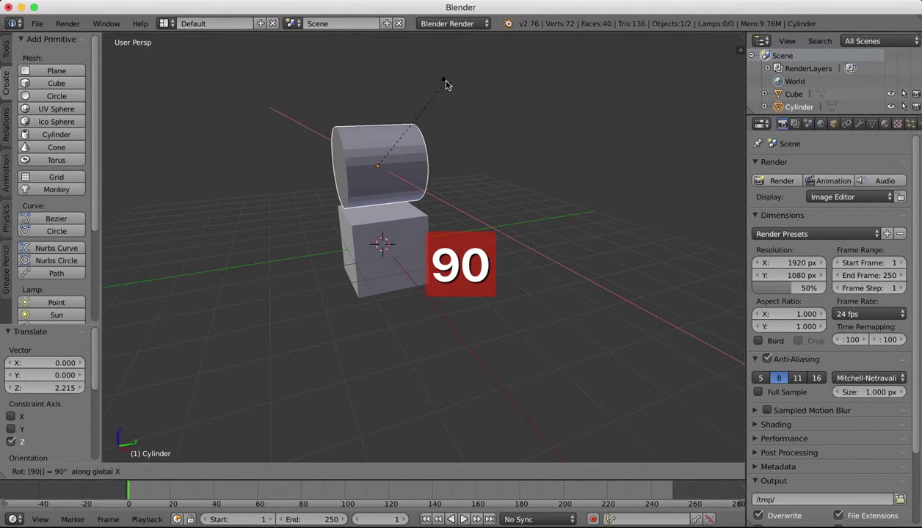
left_click(445, 84)
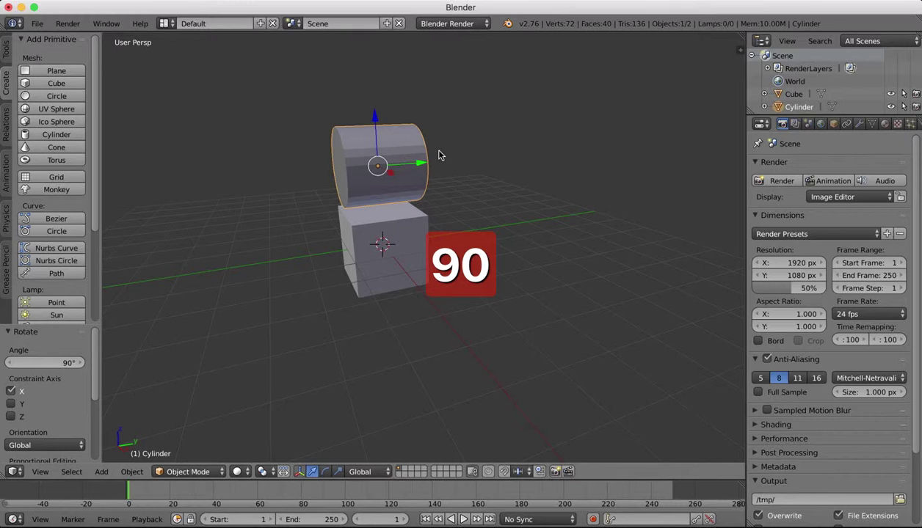
key("s")
key("y")
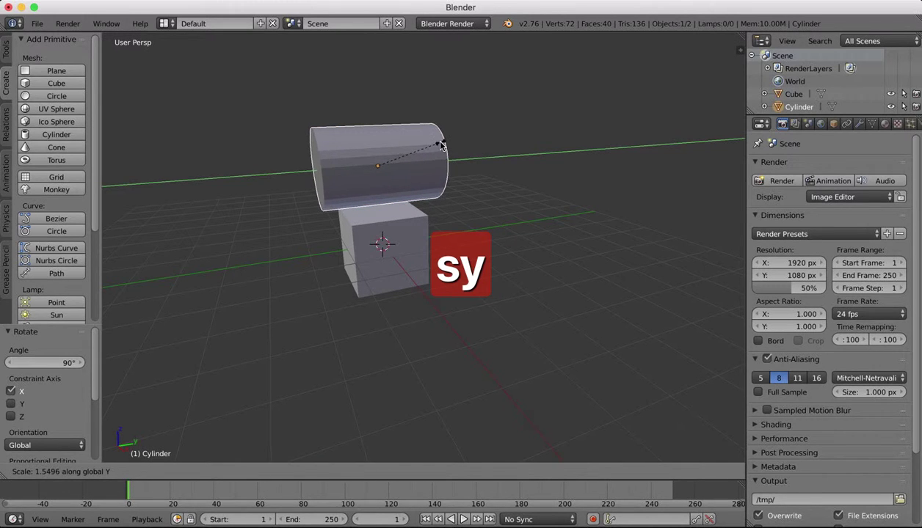
left_click(440, 145)
Step: Lower the cylinder in front view until it overlaps the cube's upper part, and check its placement in right view
scroll(441, 145, "left", 10)
scroll(441, 145, "right", 6)
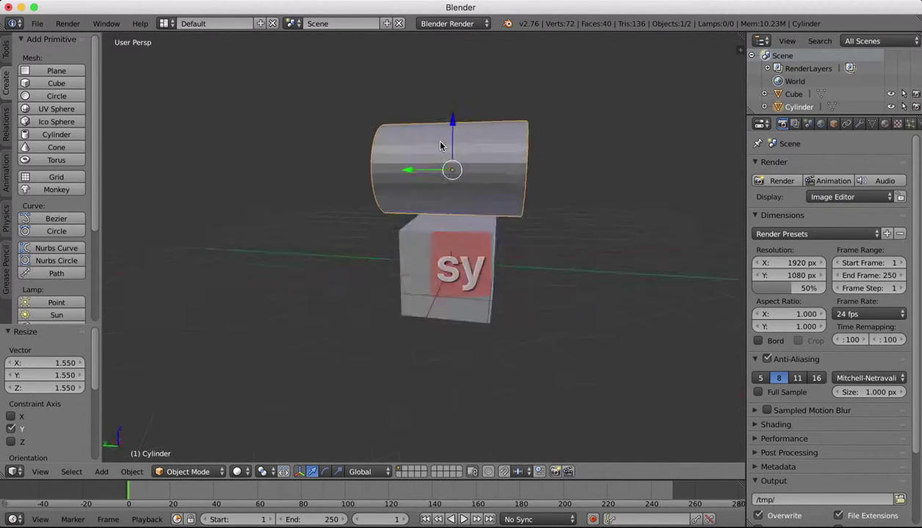
scroll(440, 145, "right", 2)
left_click(40, 472)
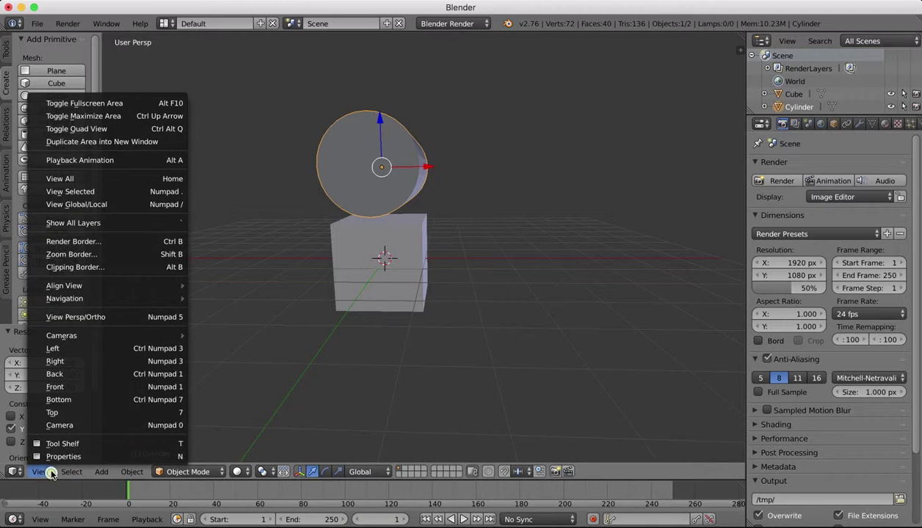
left_click(54, 389)
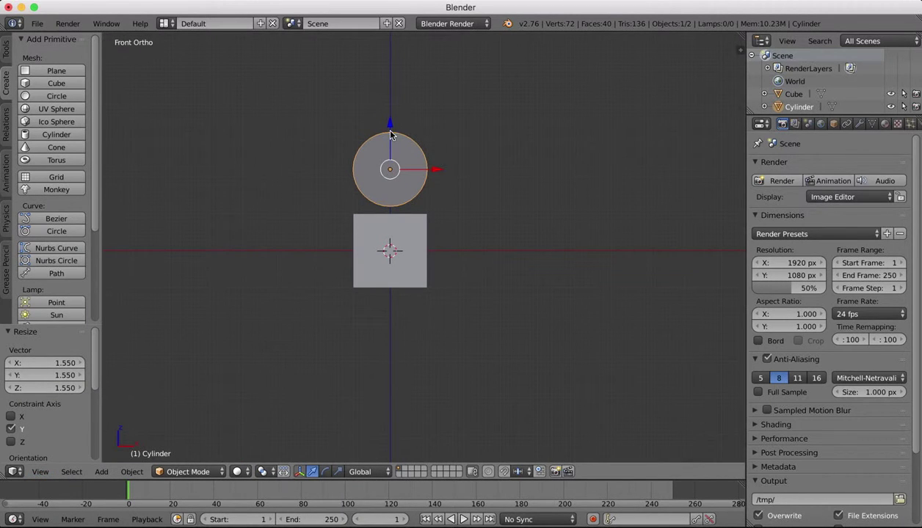
left_click_drag(390, 134, 390, 159)
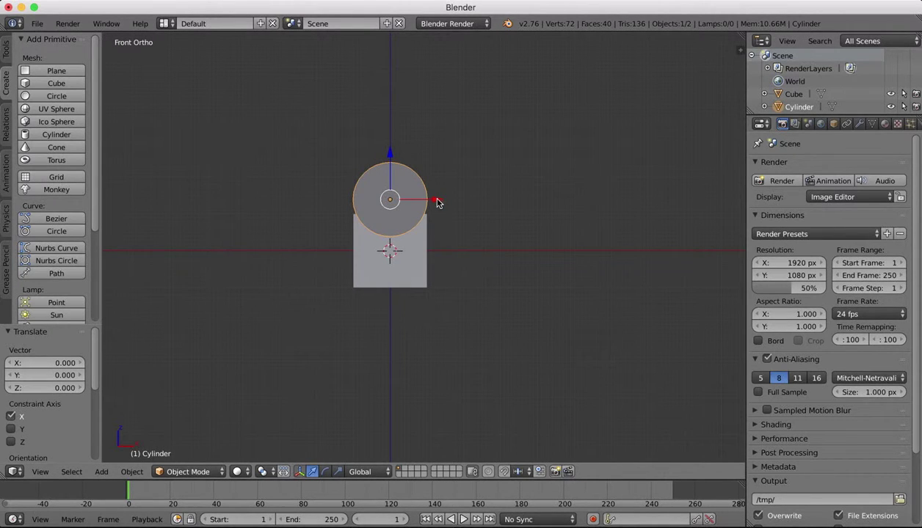
left_click(40, 472)
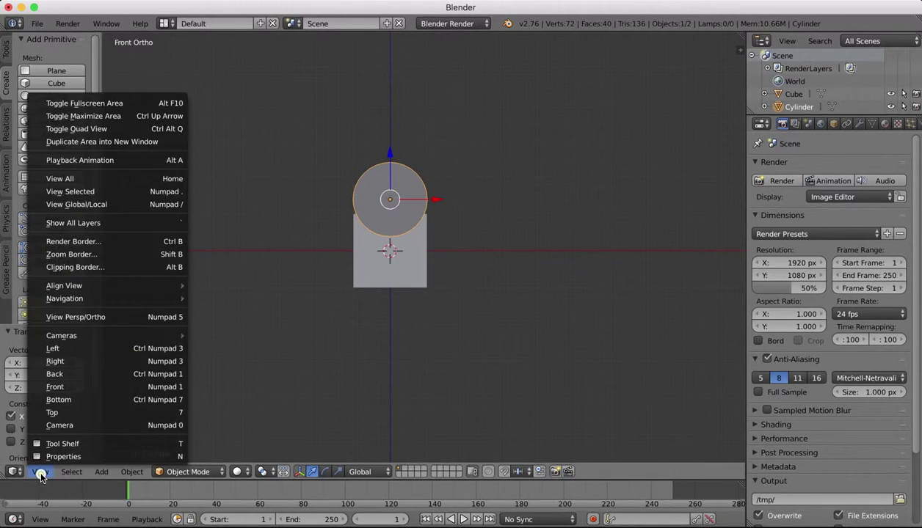
left_click(62, 367)
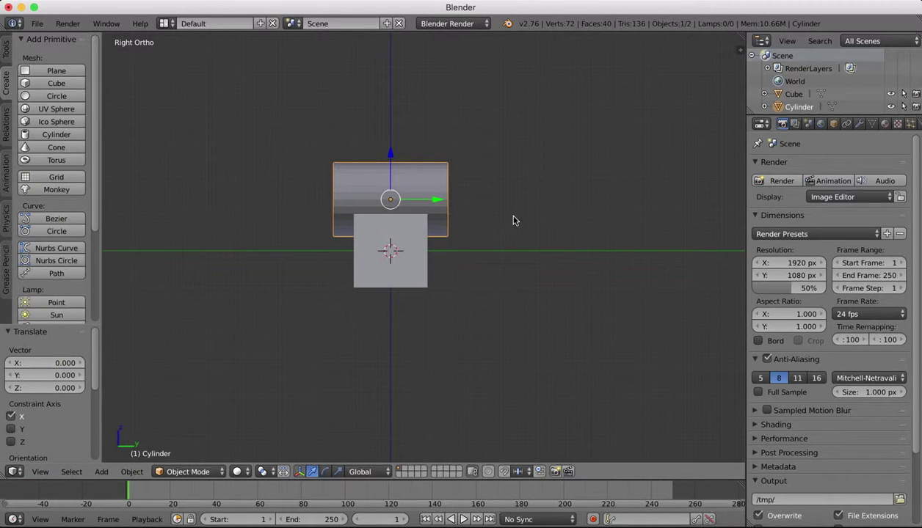
Step: Add a Boolean modifier to the cube with the Difference operation and the cylinder as its object
scroll(478, 199, "left", 10)
scroll(477, 198, "right", 4)
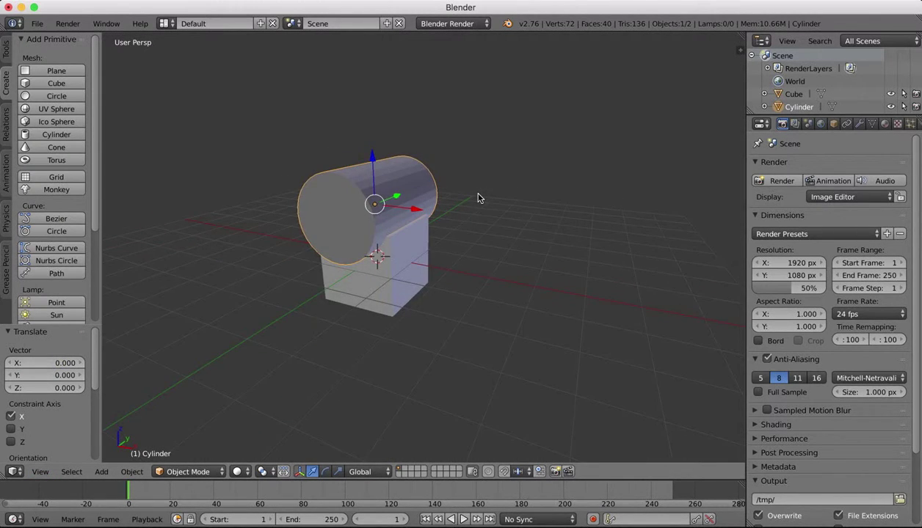
scroll(477, 198, "left", 3)
scroll(477, 197, "left", 6)
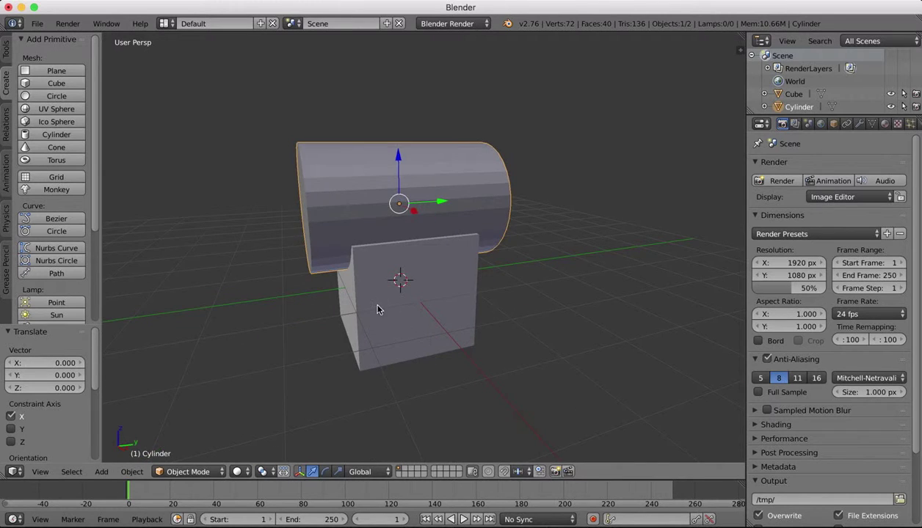
right_click(377, 309)
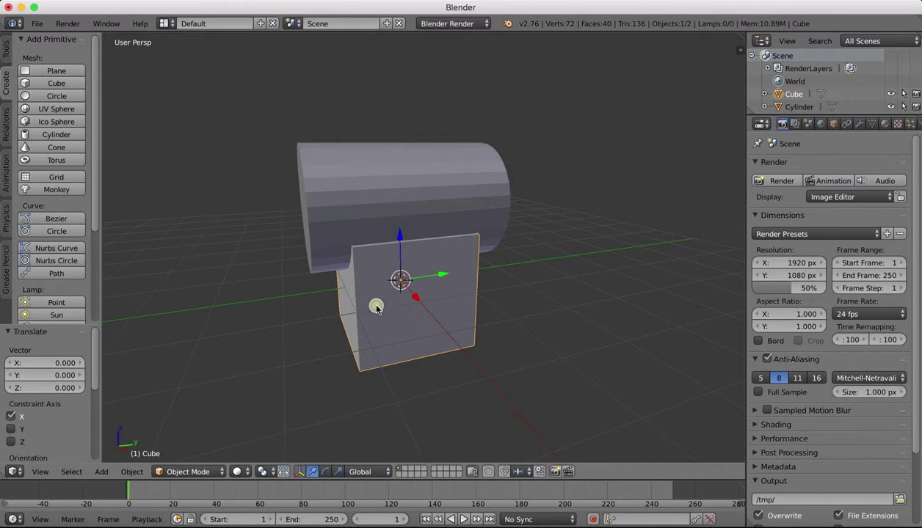
left_click(861, 124)
left_click(812, 167)
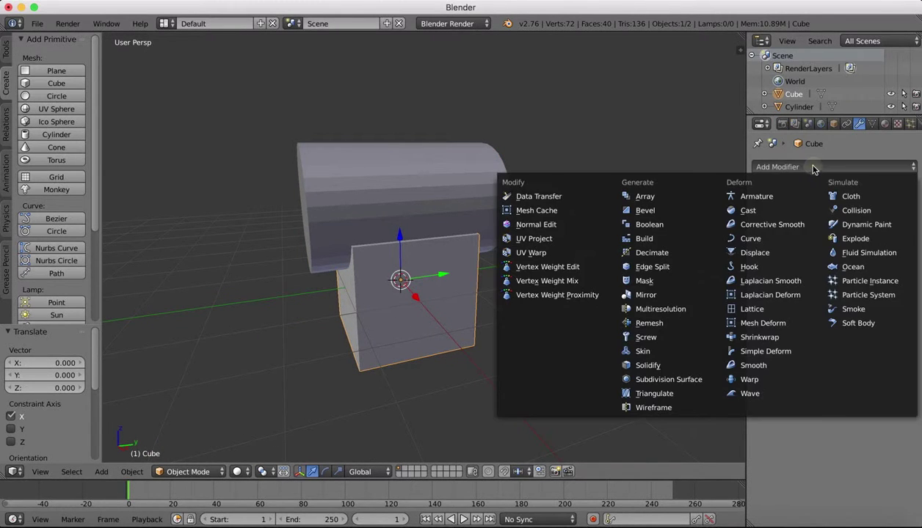
left_click(659, 226)
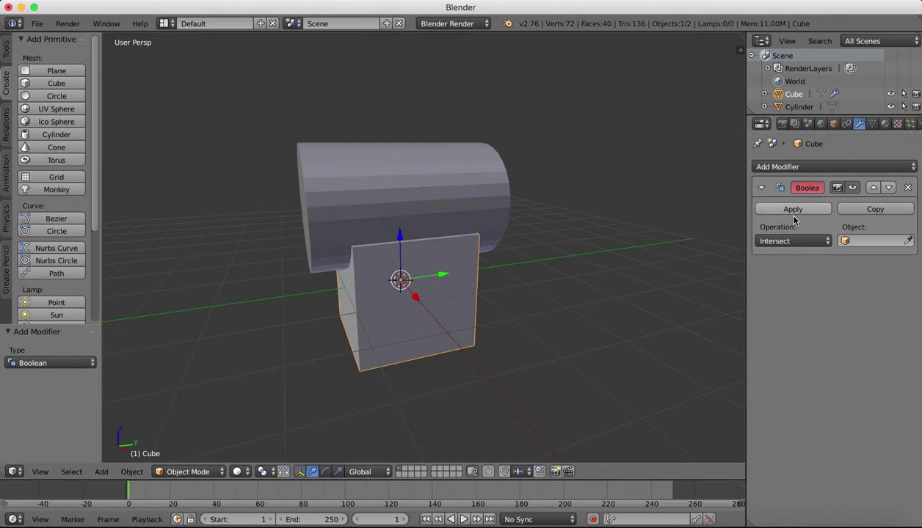
left_click(791, 240)
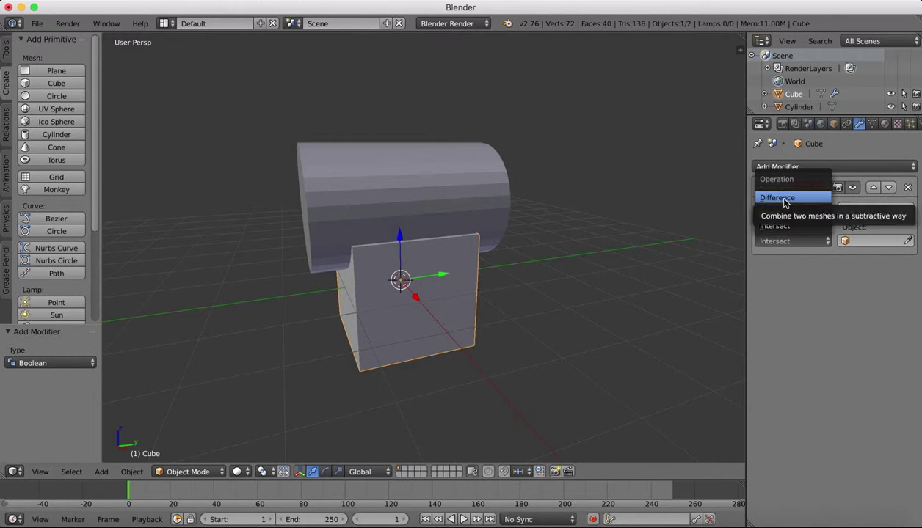
left_click(783, 199)
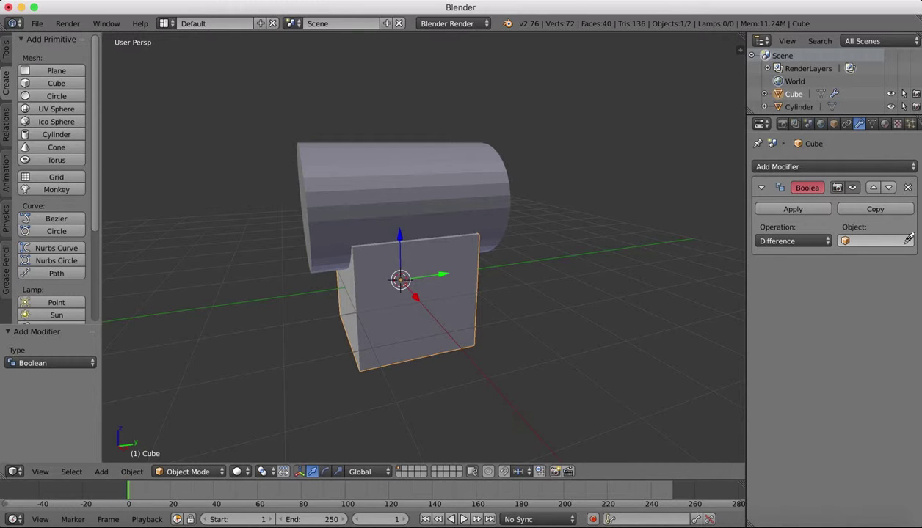
left_click(366, 175)
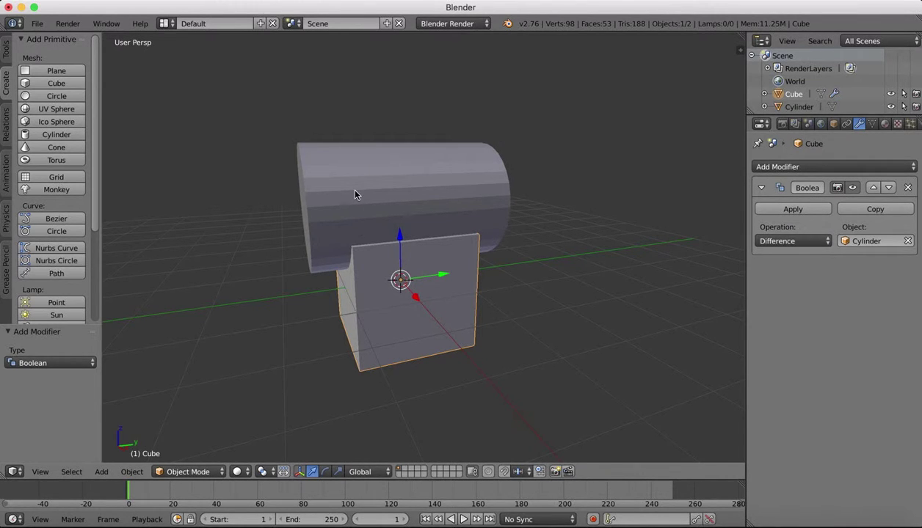
Step: Apply the cube's Boolean modifier and delete the cylinder
left_click(789, 208)
right_click(415, 184)
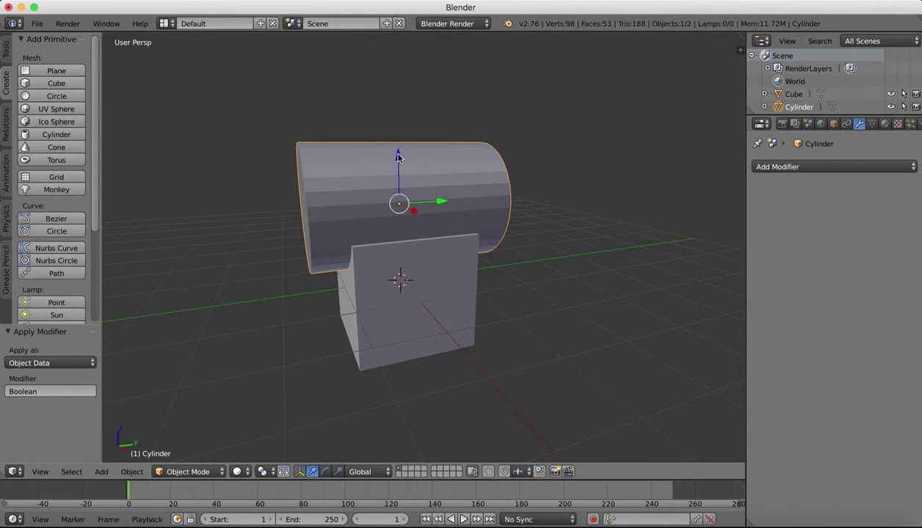
key("x")
left_click(397, 156)
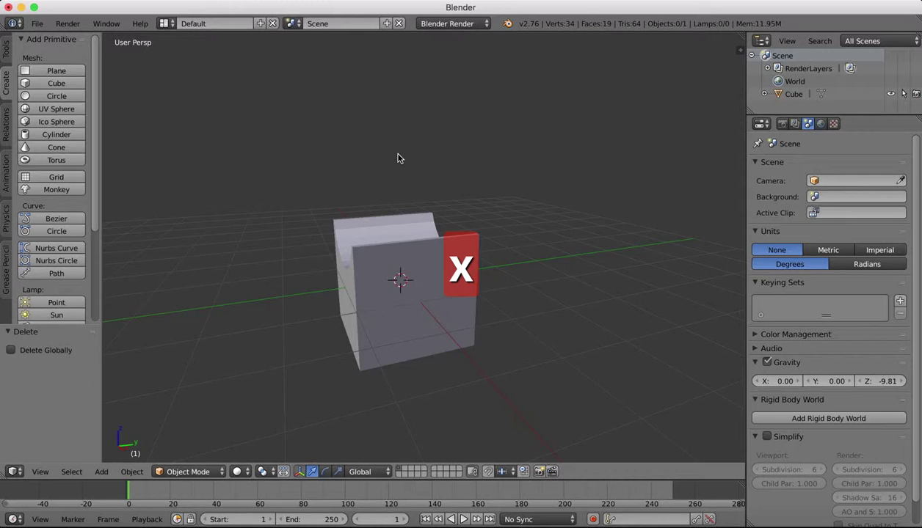
Step: Inspect the cut cube, then undo the cylinder deletion and the Boolean changes back to before the modifier was added
scroll(400, 158, "left", 10)
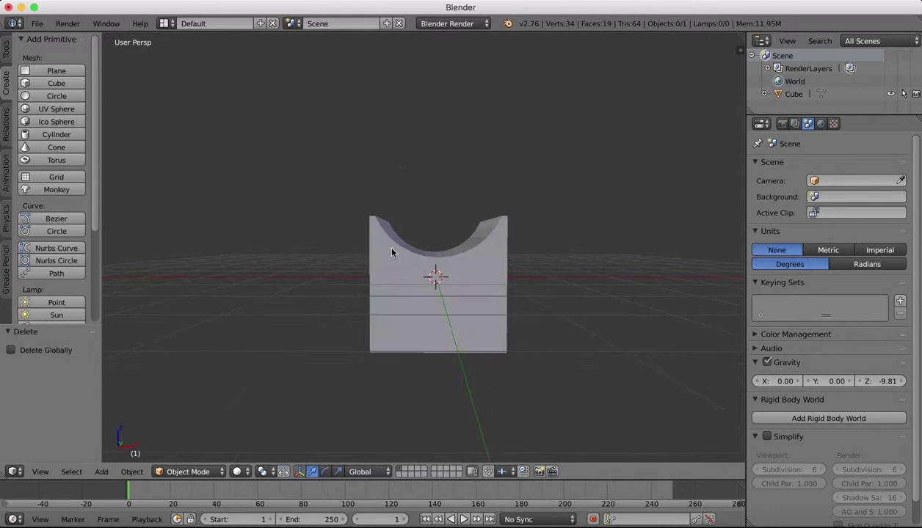
scroll(497, 208, "left", 10)
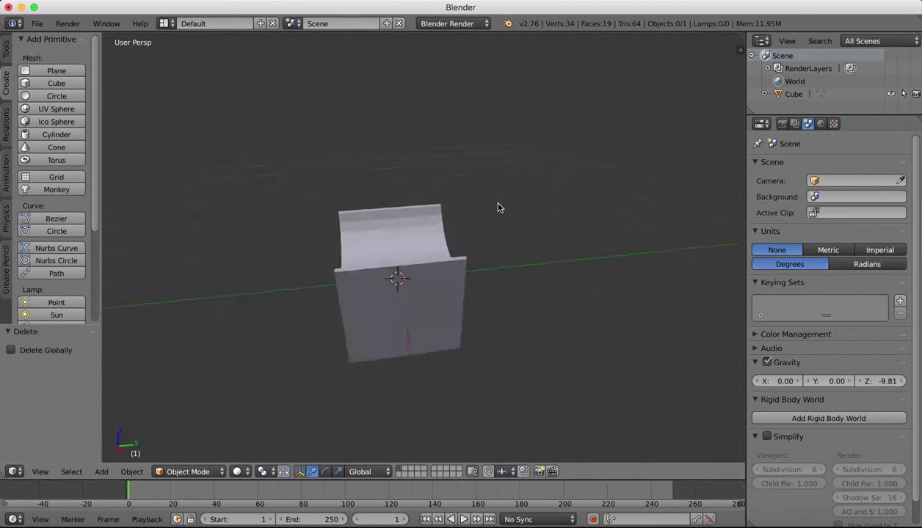
scroll(497, 208, "right", 15)
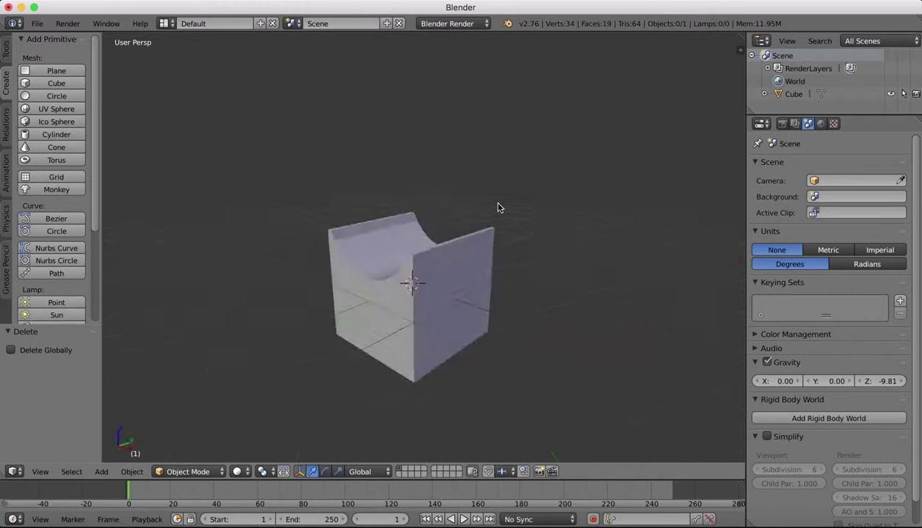
scroll(497, 208, "left", 5)
scroll(498, 208, "down", 3)
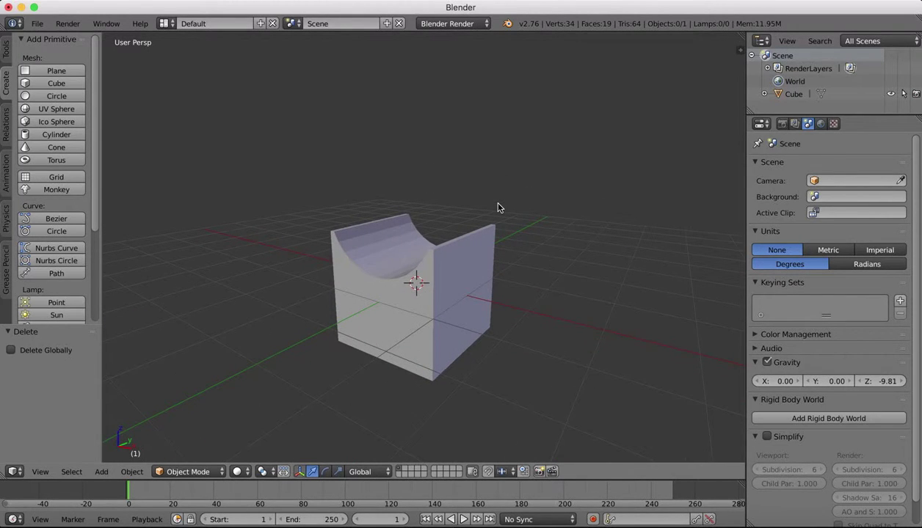
key("super+z")
key("super+z")
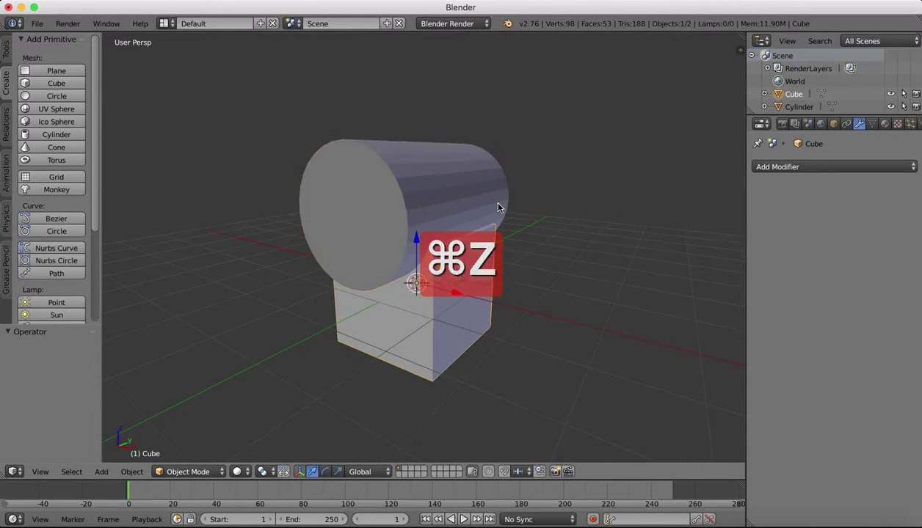
key("super+z")
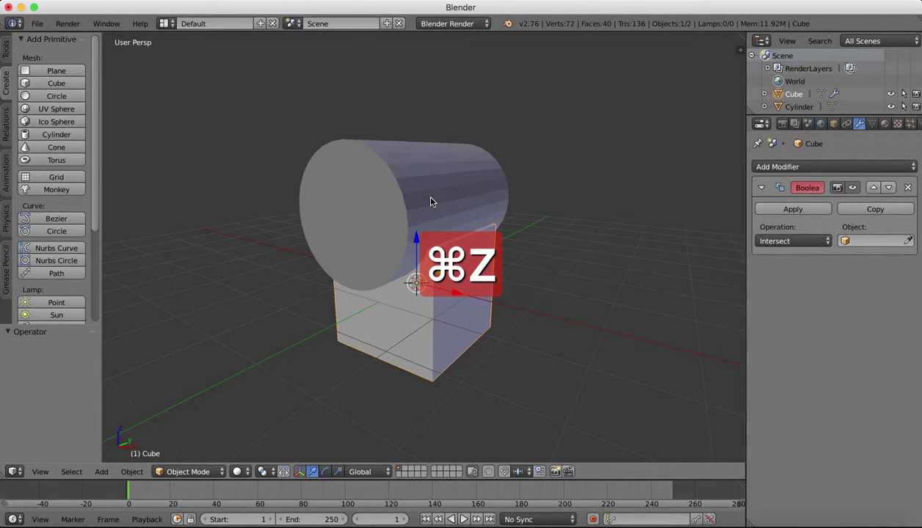
key("super+z")
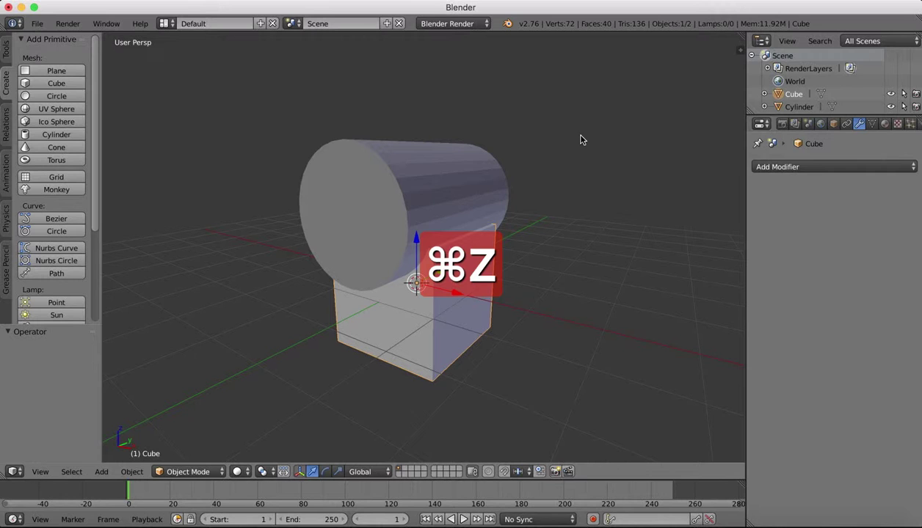
Step: Add a Boolean modifier to the cylinder with the Difference operation and the cube as its object, and apply it
key("super+z")
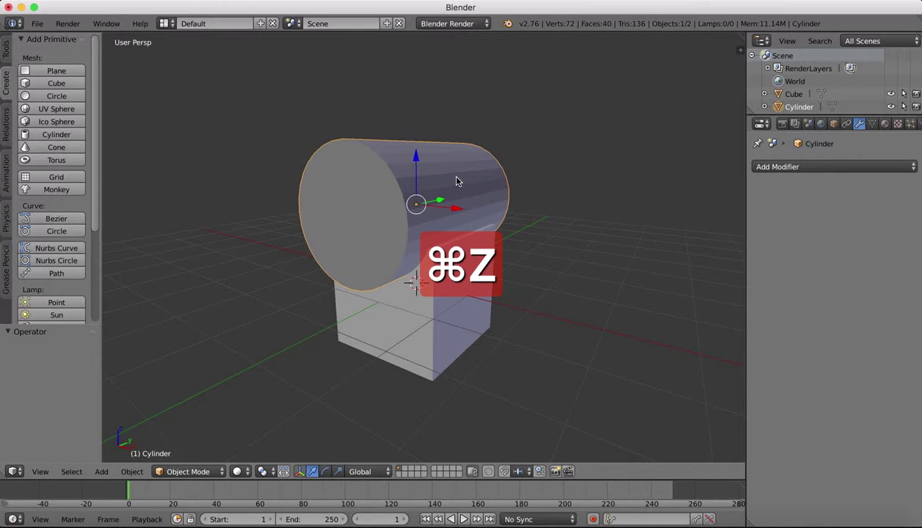
left_click(808, 166)
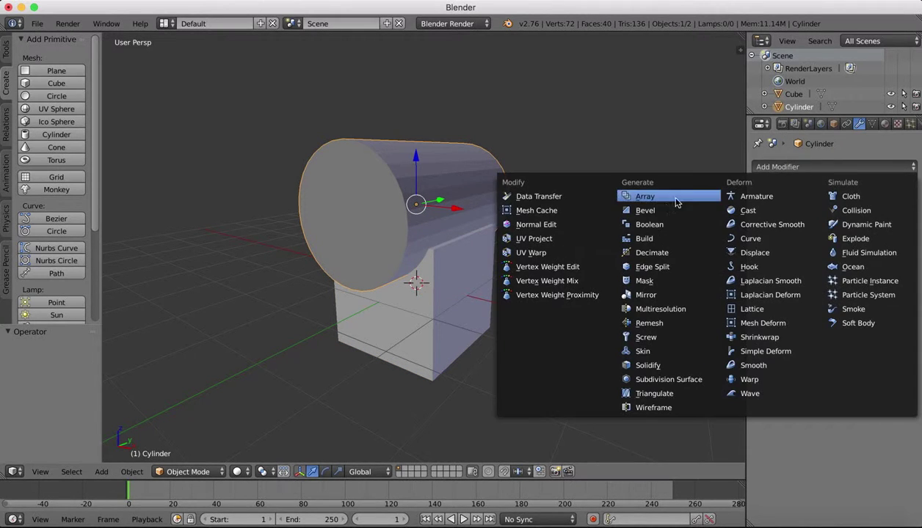
left_click(653, 225)
left_click(810, 244)
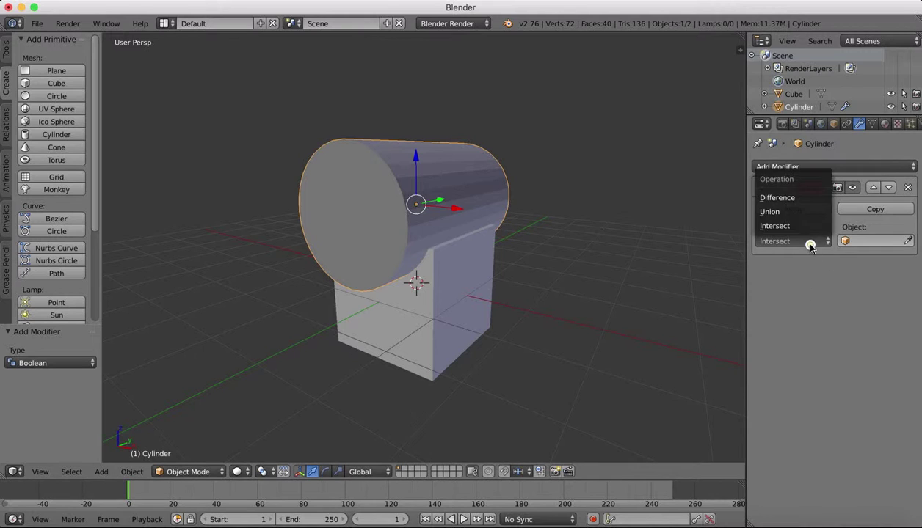
left_click(780, 198)
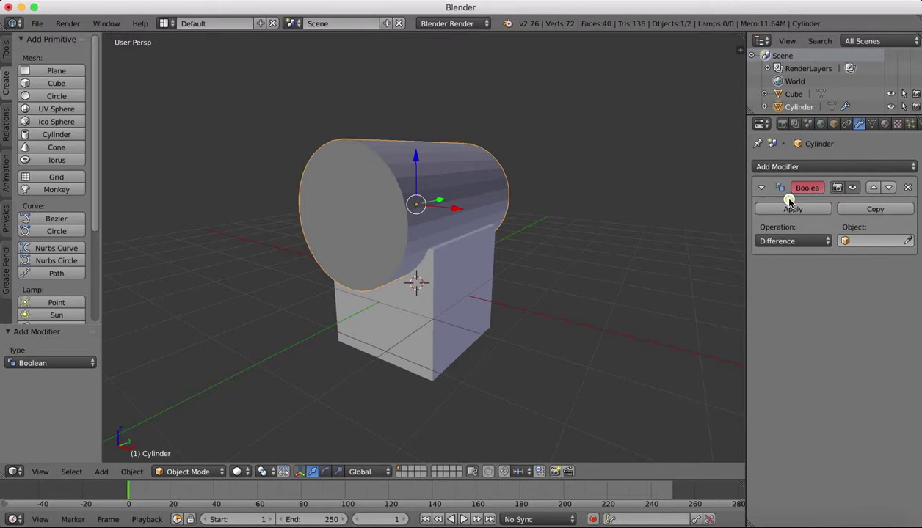
left_click(907, 240)
left_click(435, 313)
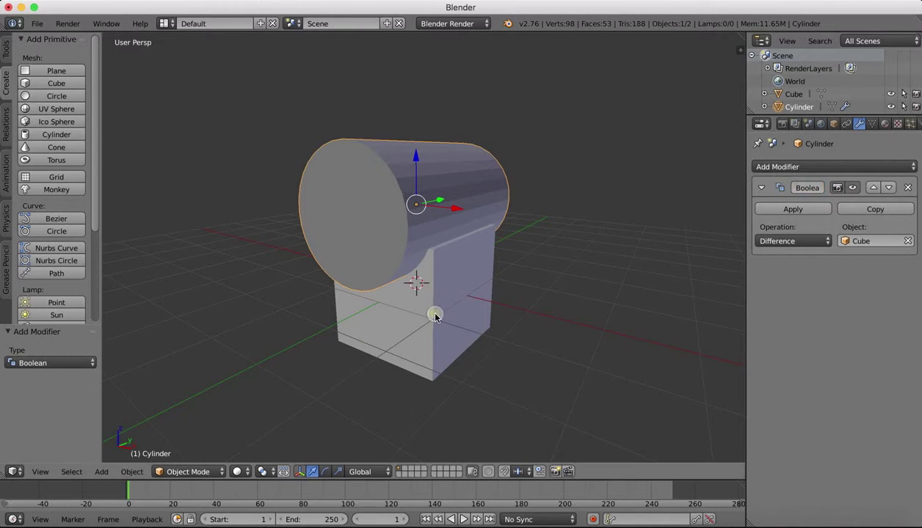
left_click(793, 211)
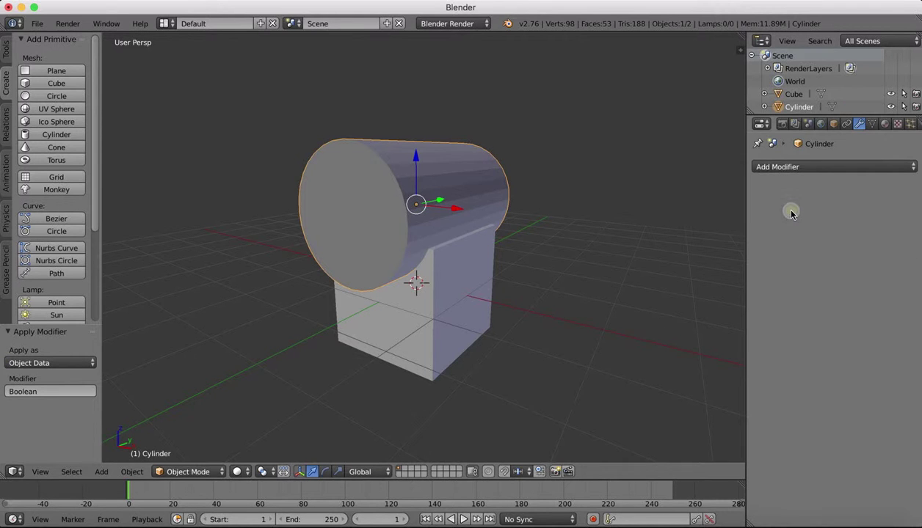
Step: Move the cube down along Z by about 1.3, raise it again by about 0.5, and view the cylinder's cut from below
right_click(441, 312)
left_click_drag(415, 240, 408, 301)
middle_click_drag(421, 241, 431, 146)
scroll(431, 146, "right", 10)
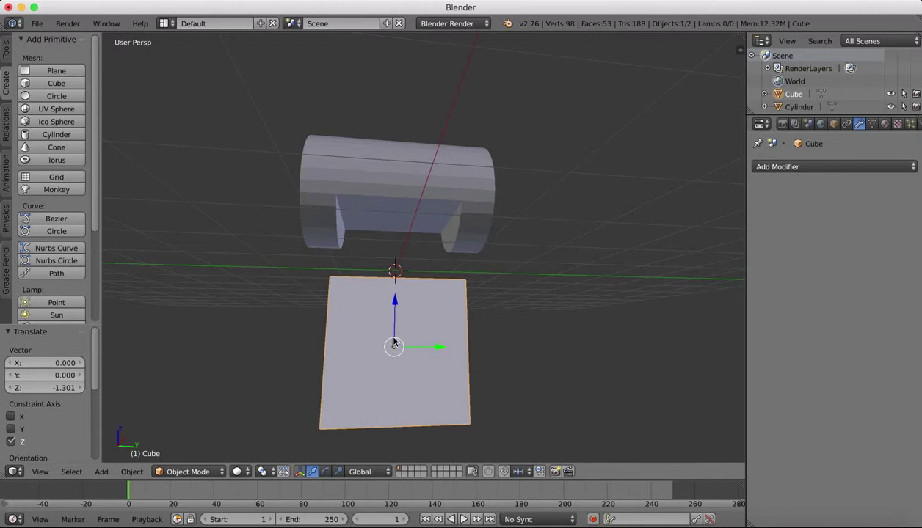
left_click_drag(393, 305, 389, 270)
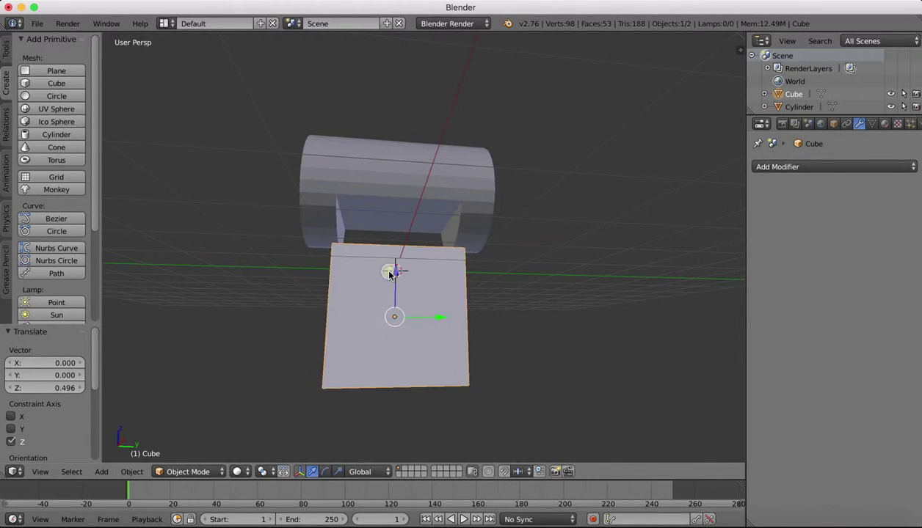
middle_click_drag(389, 270, 439, 174)
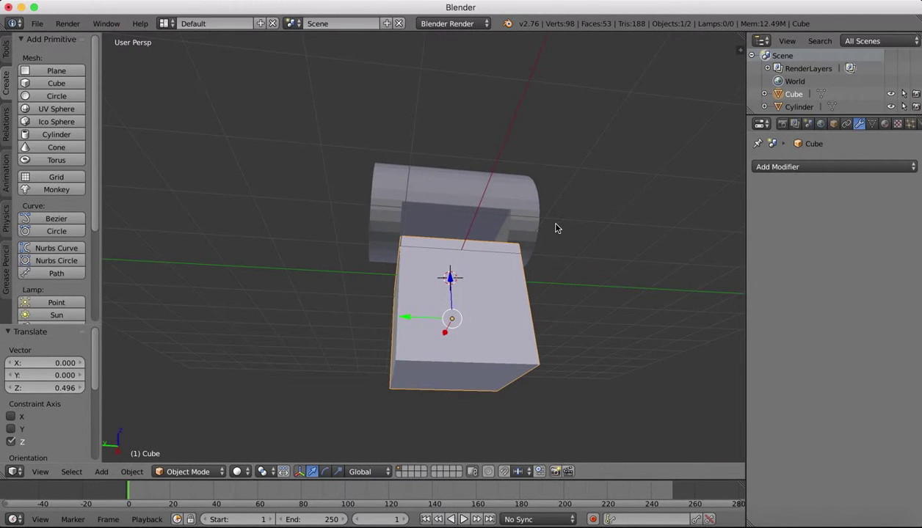
middle_click_drag(555, 229, 524, 222)
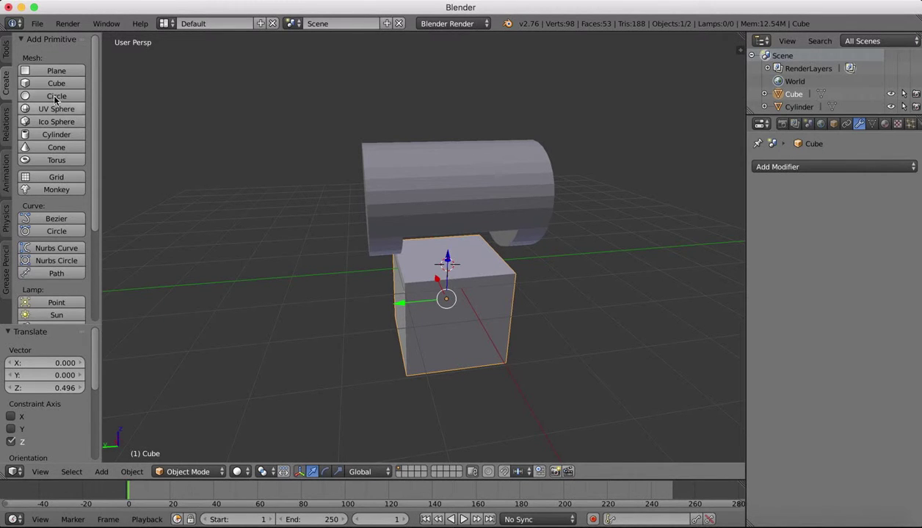
Step: Add a UV sphere at the cube's upper face and scale it uniformly to about 0.913
left_click(39, 136)
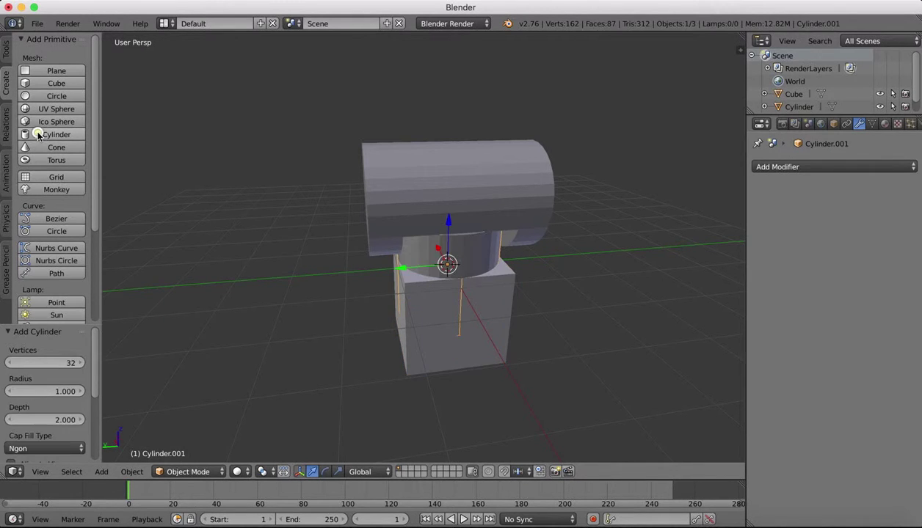
key("super+z")
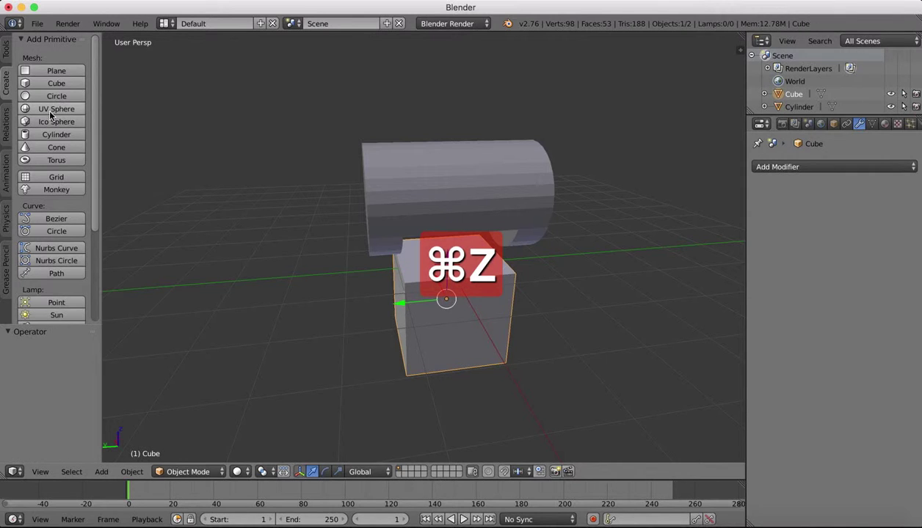
left_click(51, 109)
middle_click_drag(508, 237, 508, 222)
scroll(510, 228, "left", 5)
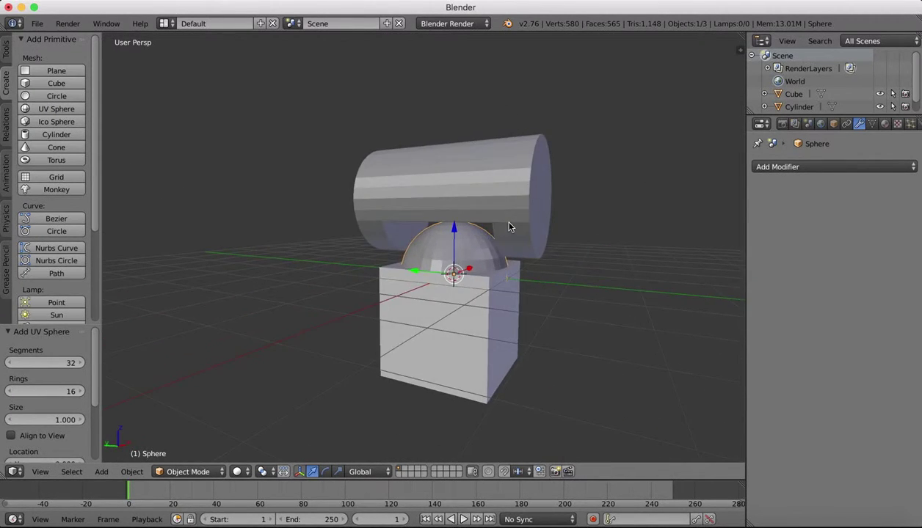
key("s")
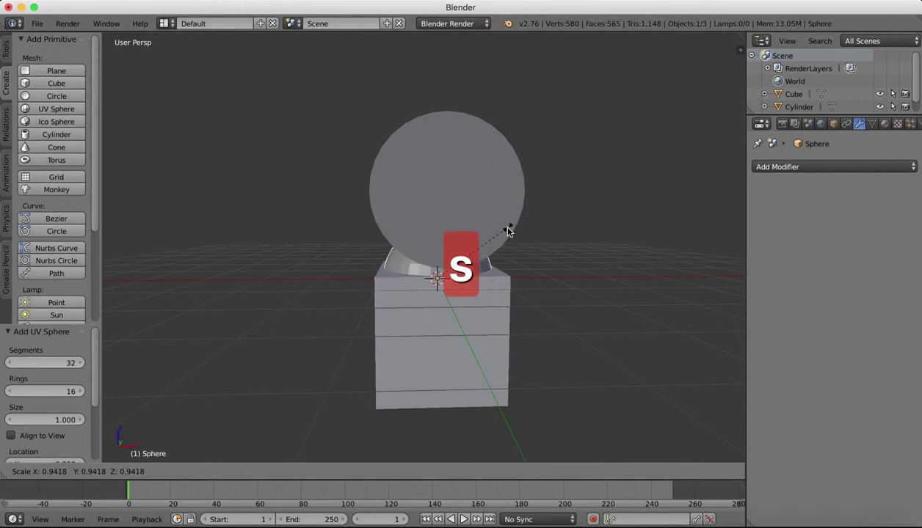
left_click(504, 229)
scroll(505, 233, "left", 5)
scroll(505, 232, "left", 3)
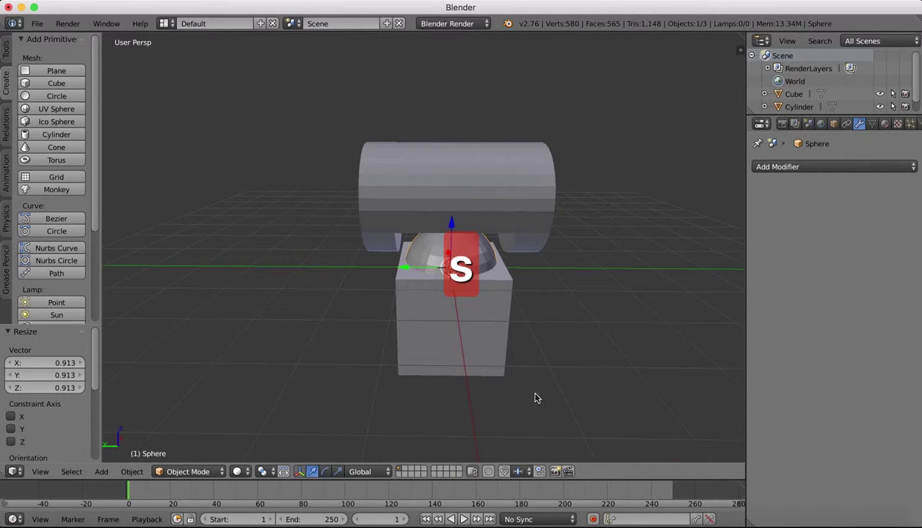
Step: Add a Boolean modifier to the cube with the Difference operation and the sphere as its object
right_click(489, 348)
left_click(812, 166)
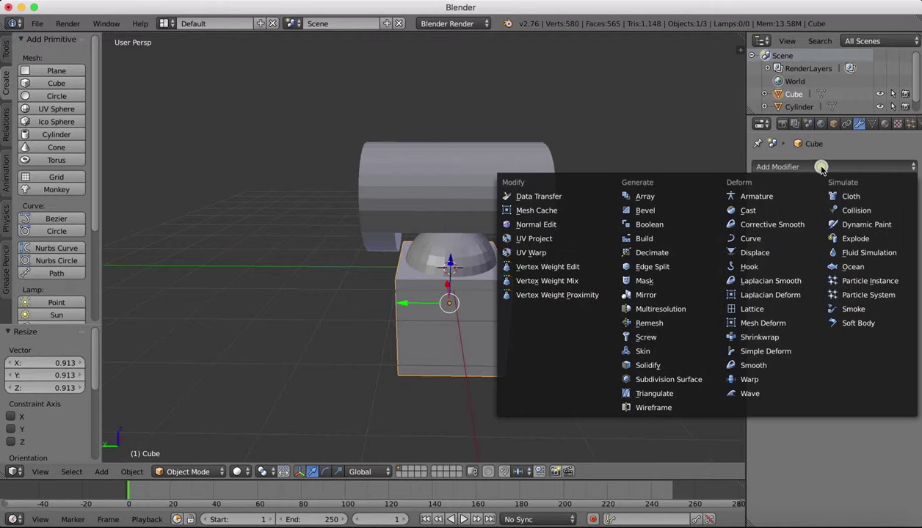
left_click(646, 227)
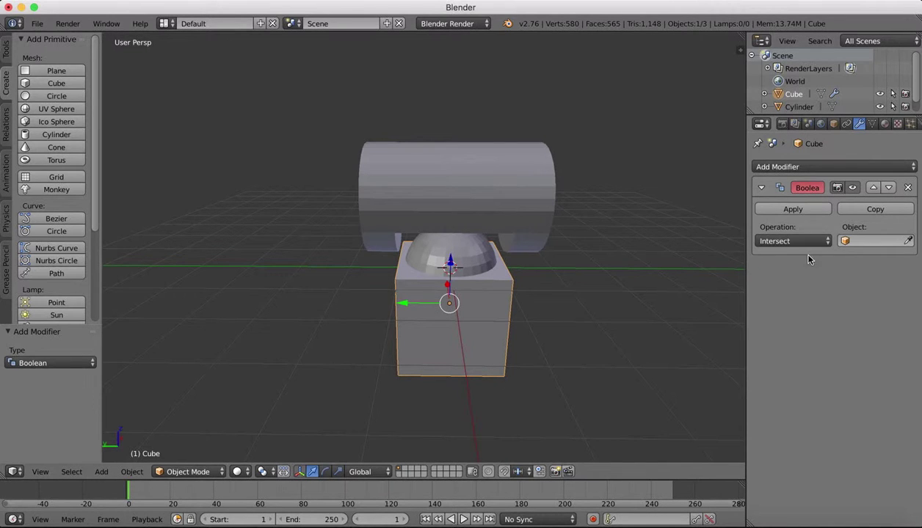
left_click(763, 241)
left_click(784, 200)
left_click(909, 241)
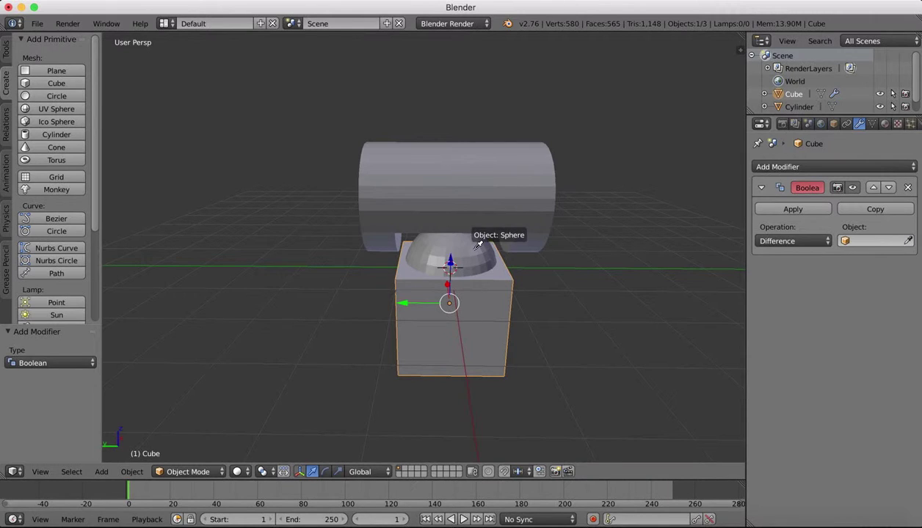
left_click(461, 246)
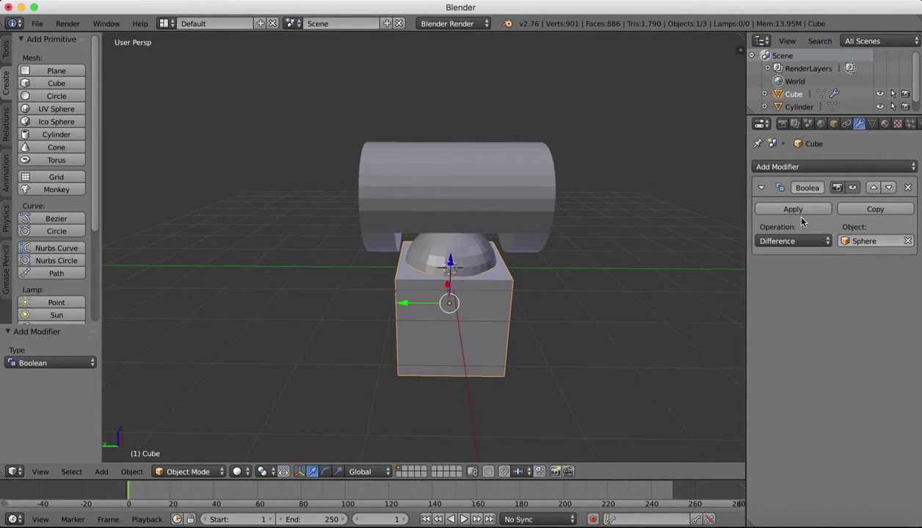
Step: Apply the cube's Boolean modifier and delete the sphere
left_click(793, 209)
left_click(454, 261)
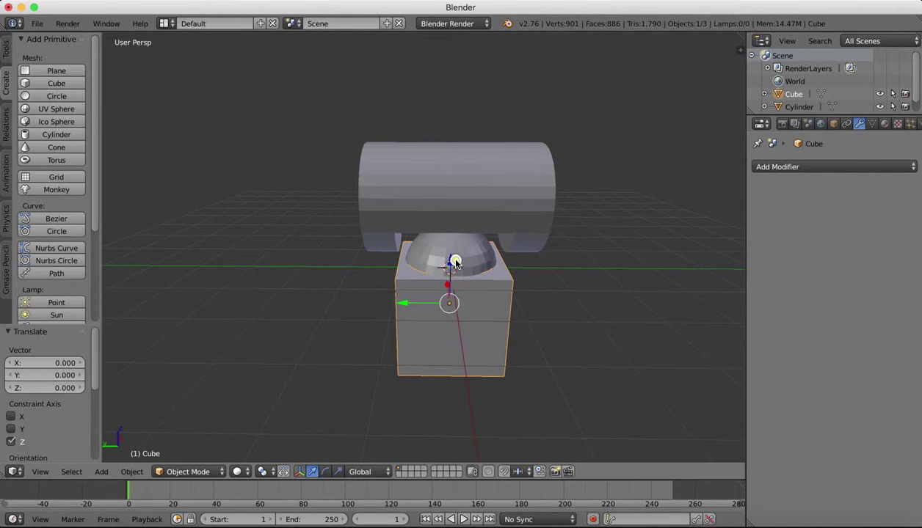
right_click(463, 247)
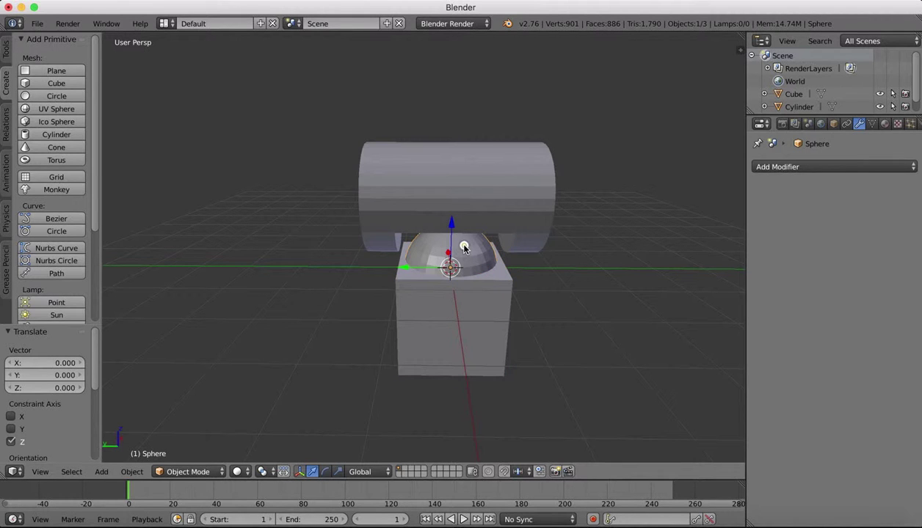
key("x")
left_click(464, 250)
Step: Examine the spherical hollow in the cube's upper face from several angles
scroll(464, 249, "left", 5)
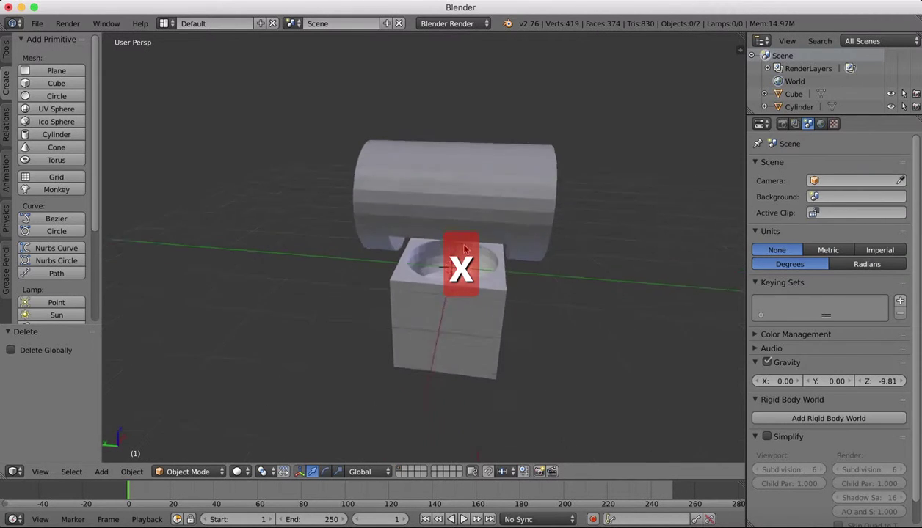
scroll(464, 250, "up", 3)
scroll(464, 249, "left", 5)
scroll(463, 249, "down", 4)
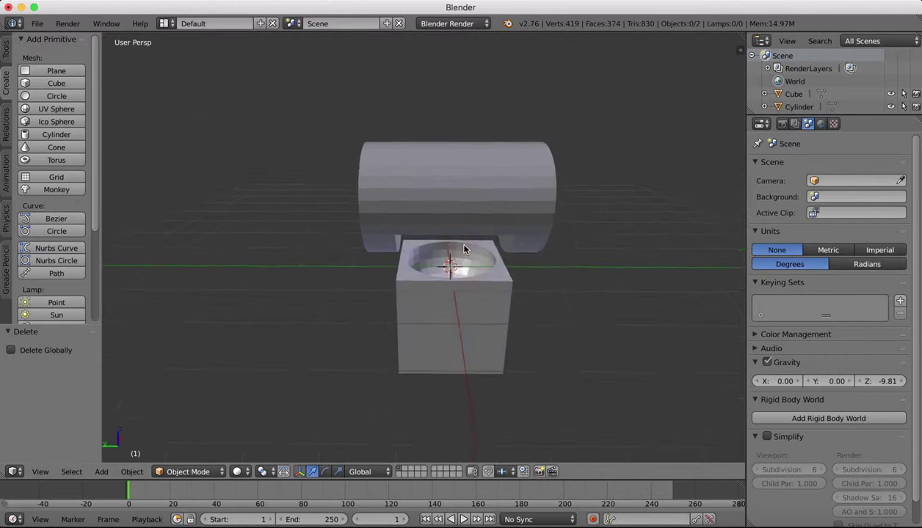
scroll(464, 249, "right", 5)
scroll(463, 249, "left", 5)
scroll(464, 249, "right", 5)
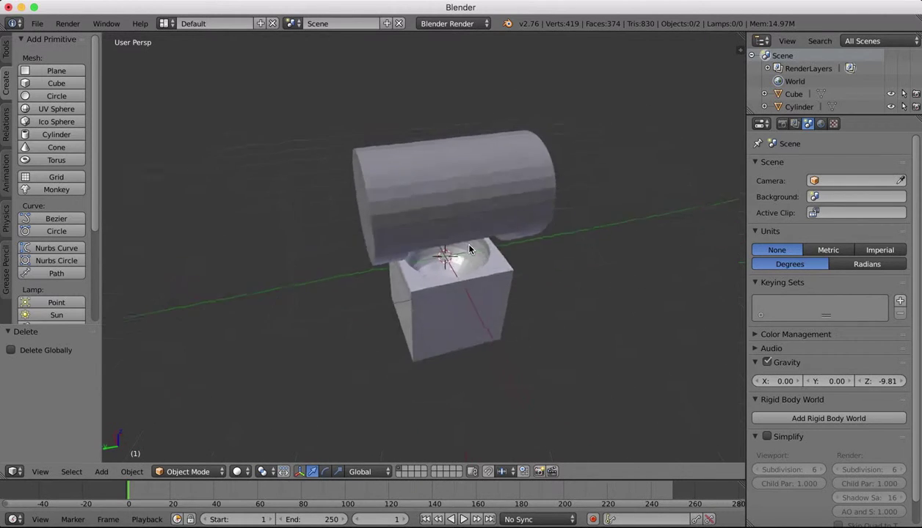
scroll(468, 249, "up", 3)
scroll(468, 250, "down", 5)
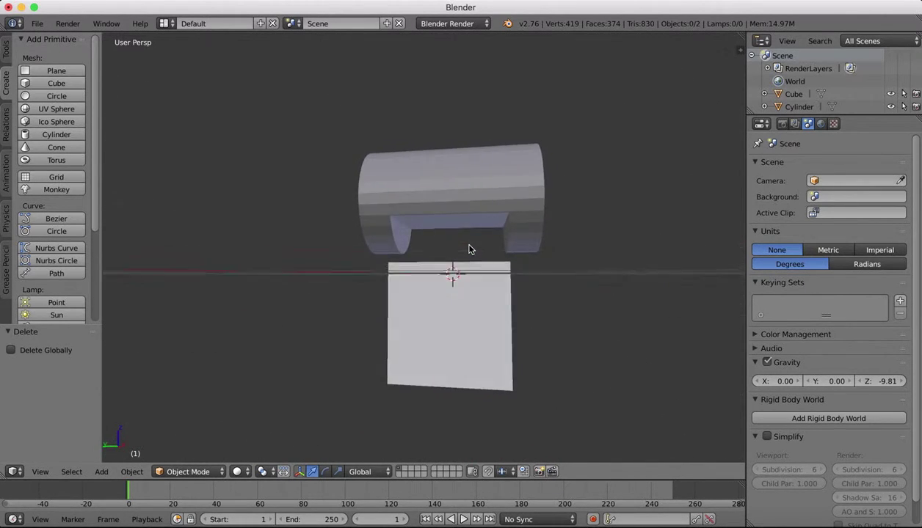
scroll(468, 249, "left", 5)
scroll(468, 249, "up", 3)
scroll(470, 249, "down", 5)
scroll(469, 250, "right", 5)
scroll(470, 250, "up", 2)
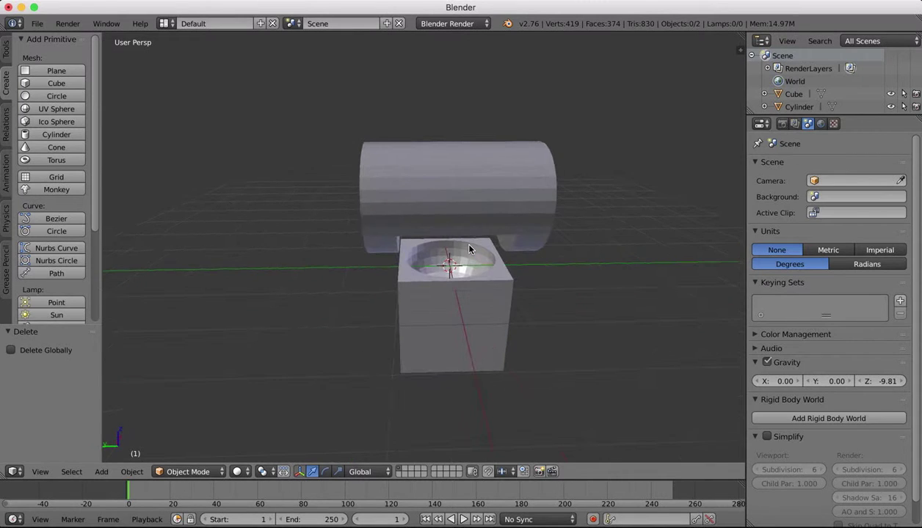
scroll(470, 250, "left", 5)
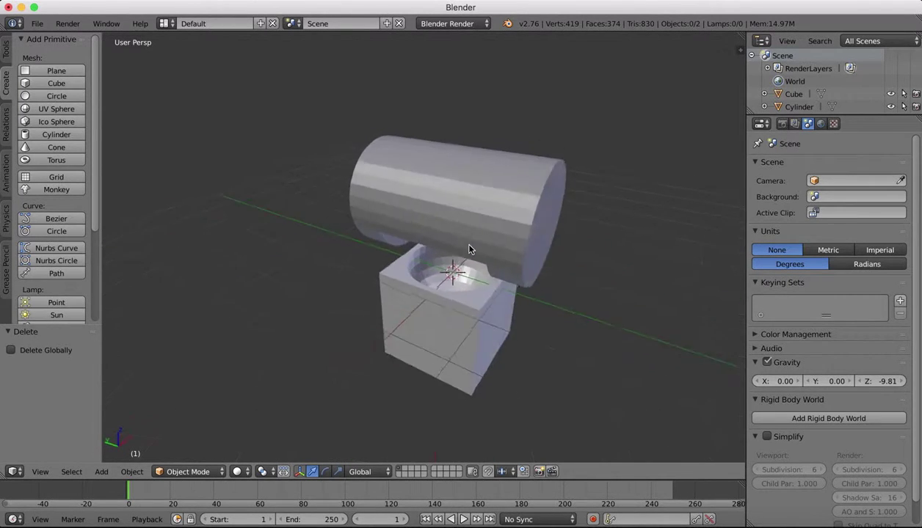
scroll(470, 250, "right", 5)
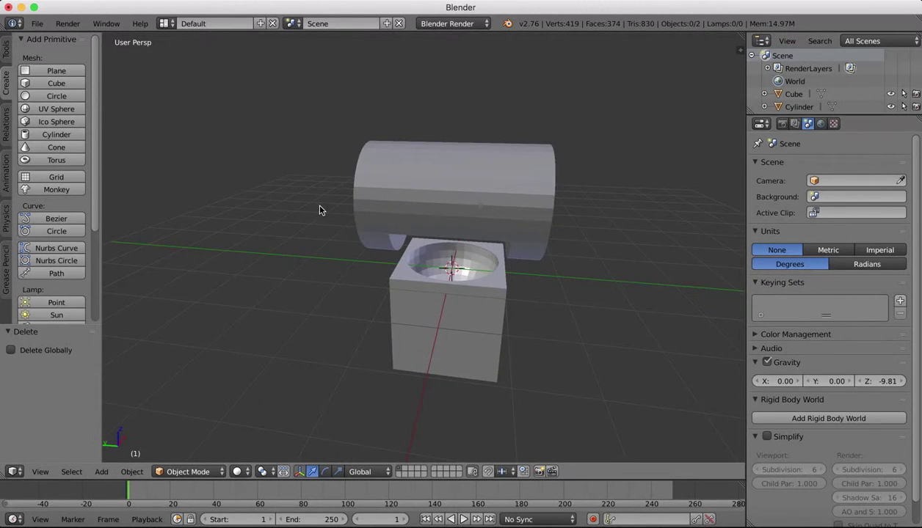
Step: Undo the sphere deletion, the applied modifier and the modifier's object choice, keeping the cube's Boolean modifier
key("super+z")
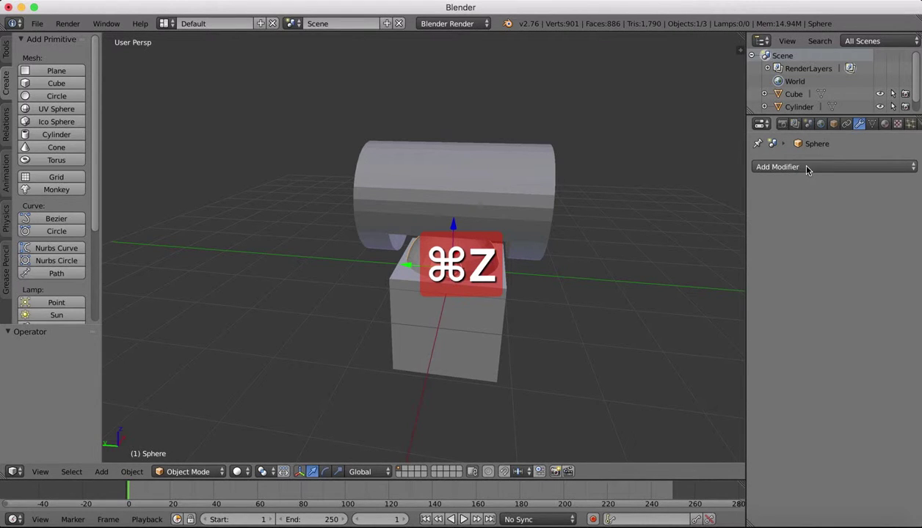
key("super+z")
key("super+z")
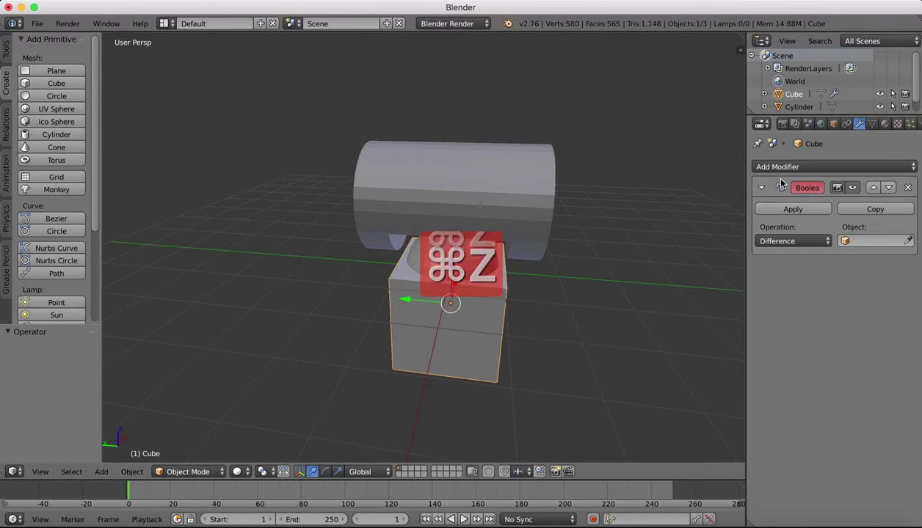
Step: Set the cube's Boolean modifier to Union with the sphere as its object, and apply it
left_click(792, 241)
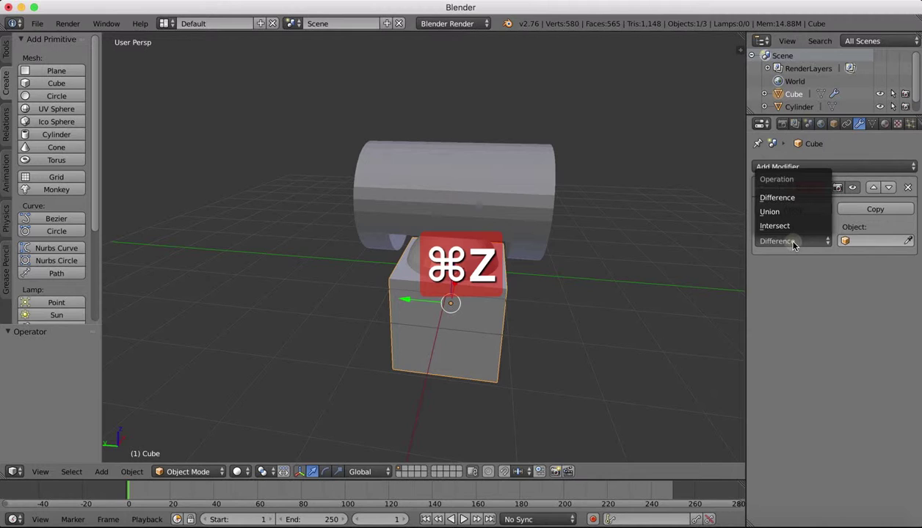
left_click(771, 212)
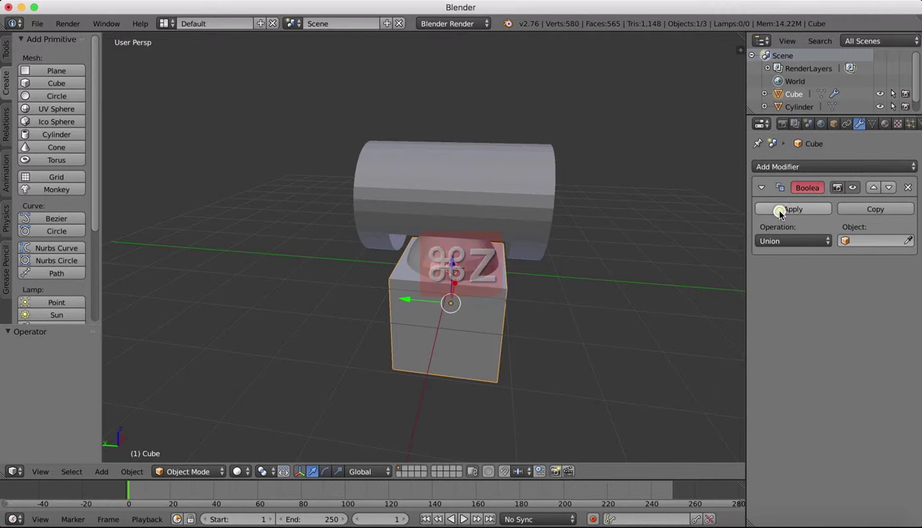
left_click(910, 240)
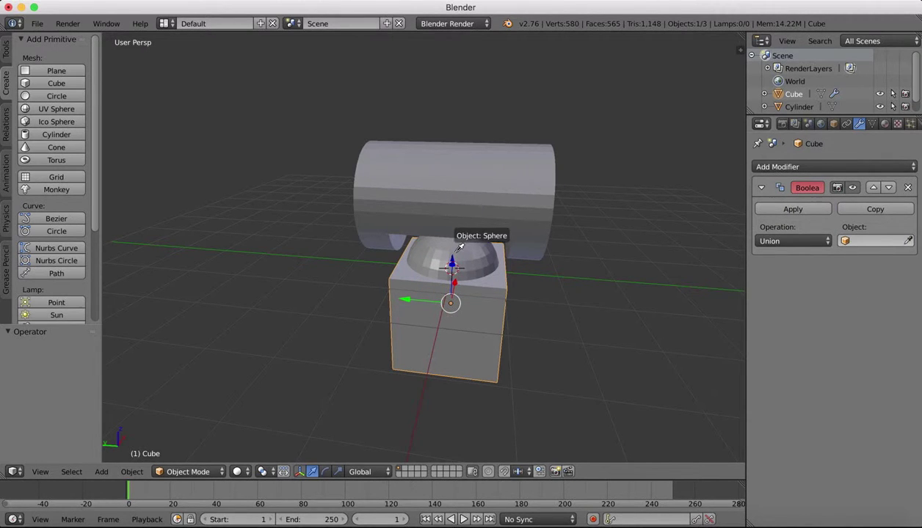
left_click(455, 253)
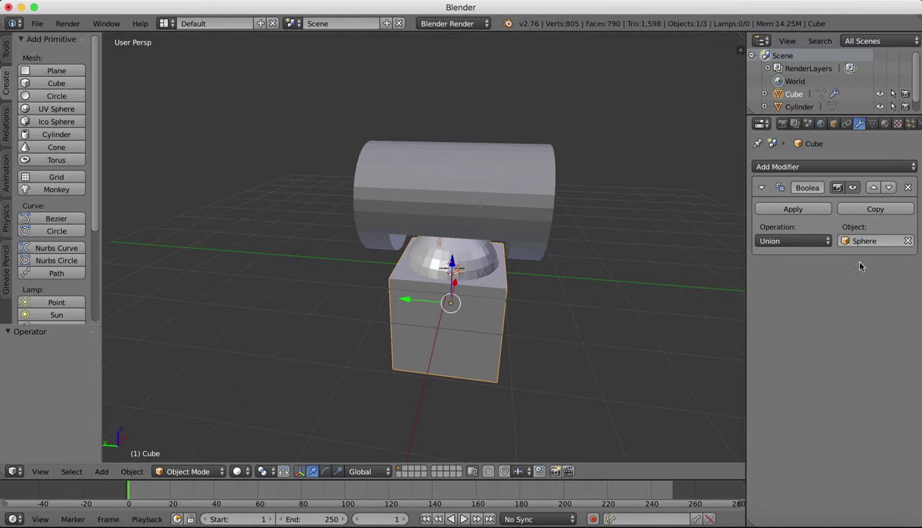
left_click(811, 212)
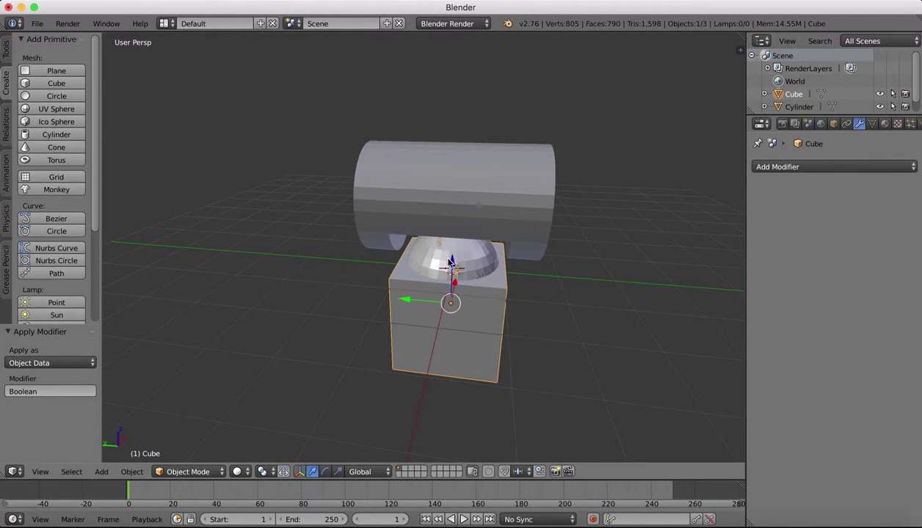
Step: Move the united cube down about 1.95 units along Z and compare it with the original sphere in wireframe
middle_click_drag(445, 334, 447, 268)
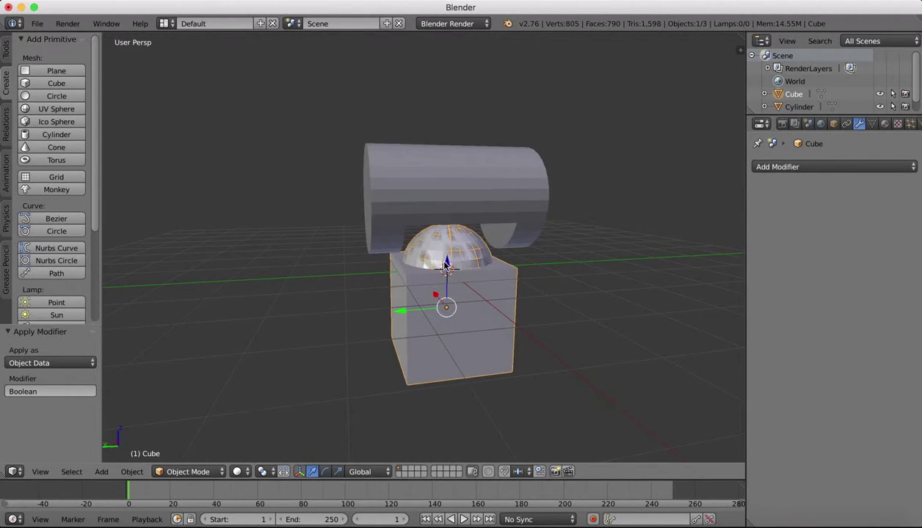
left_click_drag(446, 266, 460, 352)
key("z")
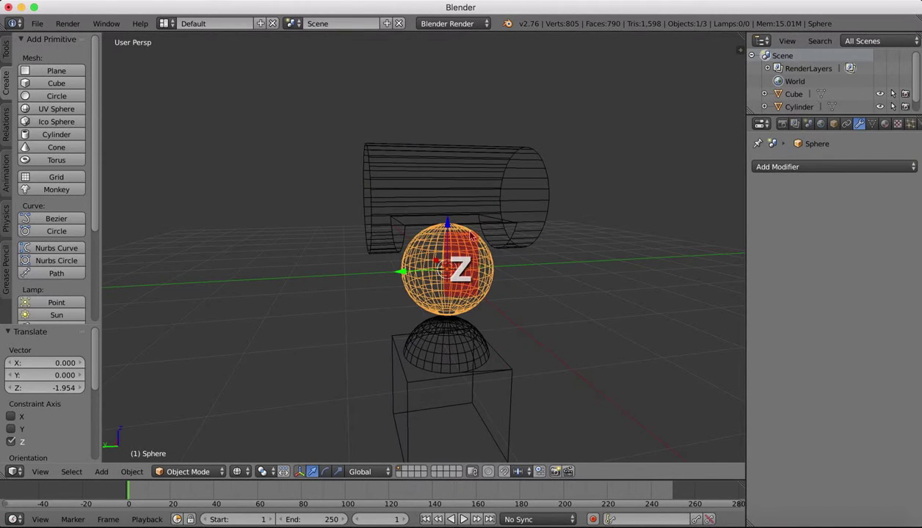
key("z")
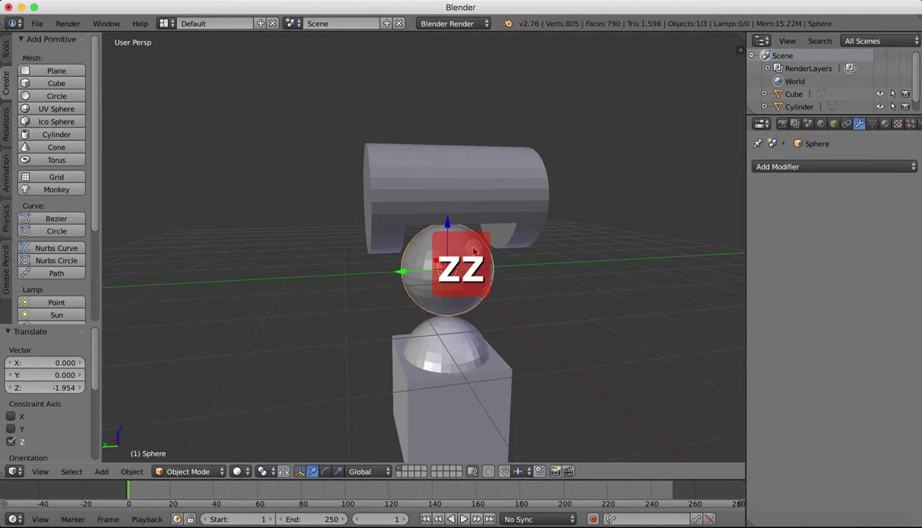
Step: Delete the original sphere and move the united cube up about 1.51 units along Z
key("x")
left_click(469, 248)
right_click(477, 382)
middle_click_drag(476, 382, 442, 372)
left_click_drag(442, 372, 439, 303)
middle_click_drag(439, 302, 438, 302)
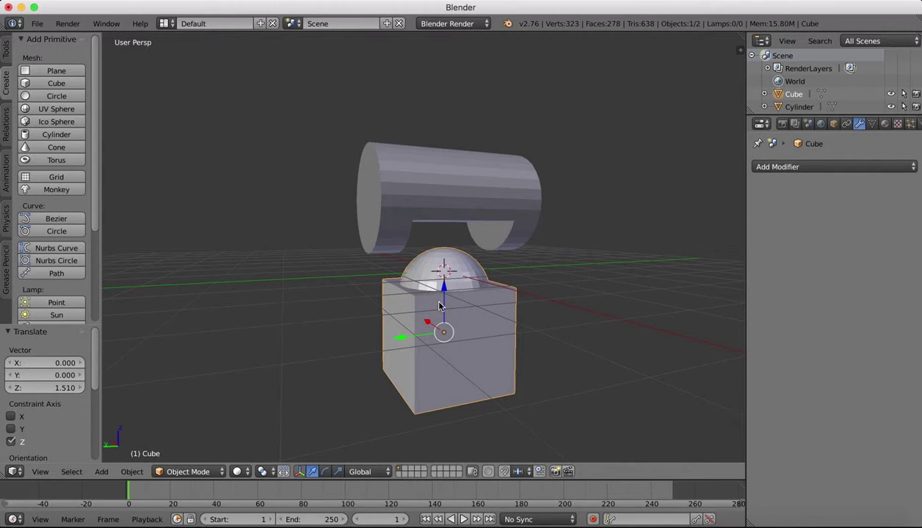
Step: Show the scene in wireframe and examine the junction between the dome and the cube
middle_click_drag(458, 248, 441, 281)
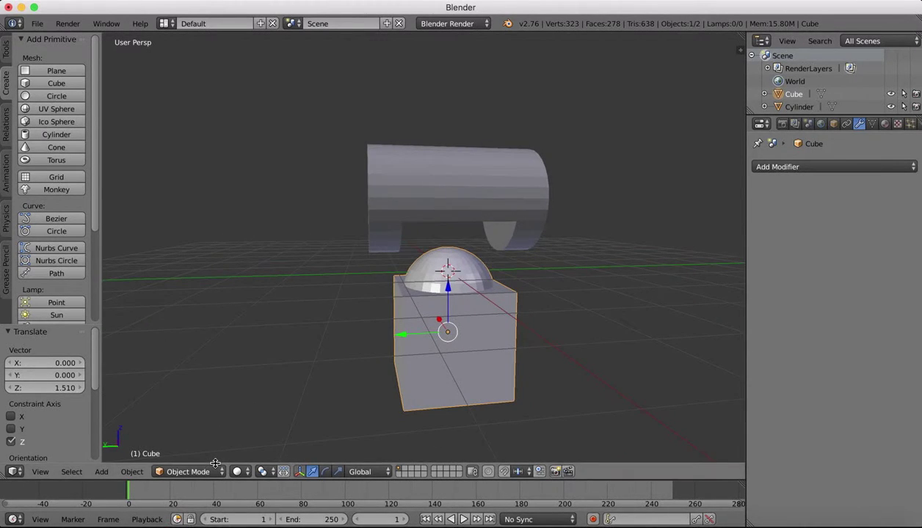
key("z")
middle_click_drag(464, 292, 470, 294)
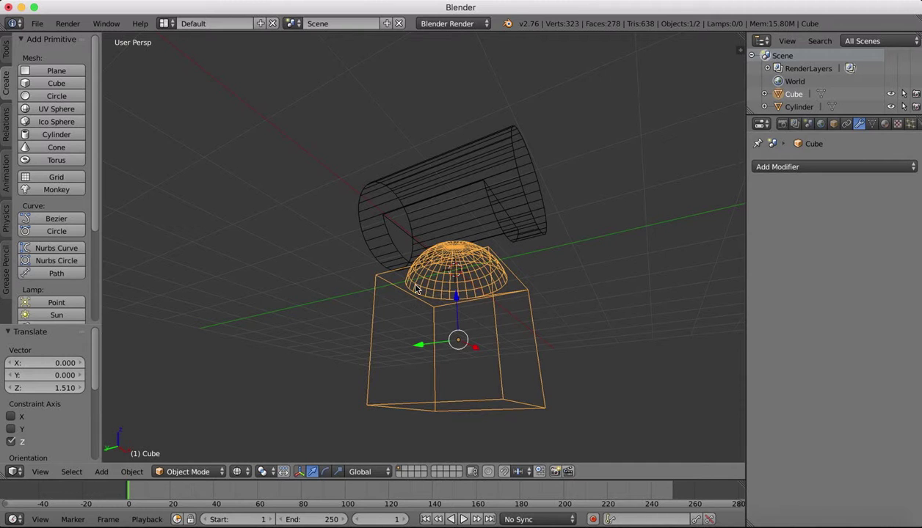
middle_click_drag(555, 313, 555, 313)
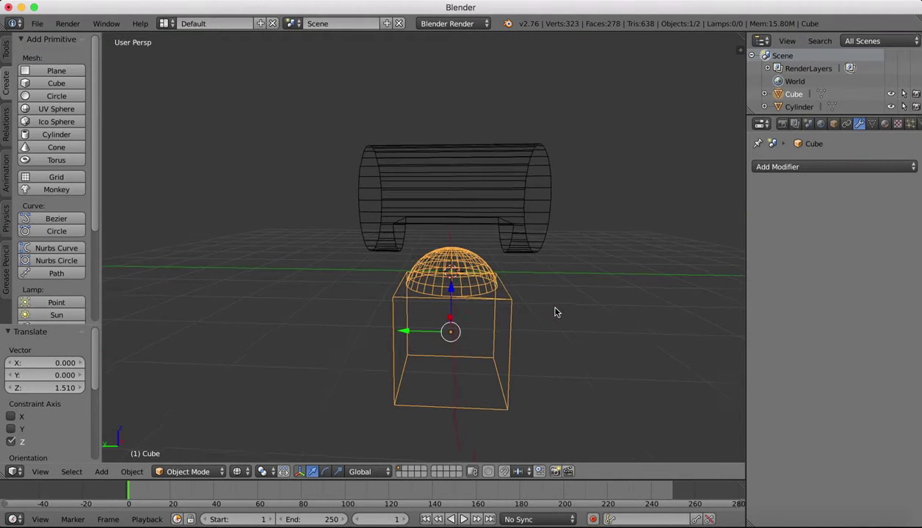
Step: Put the united cube into Edit Mode and set the viewport shading back to Solid
left_click(185, 473)
left_click(190, 458)
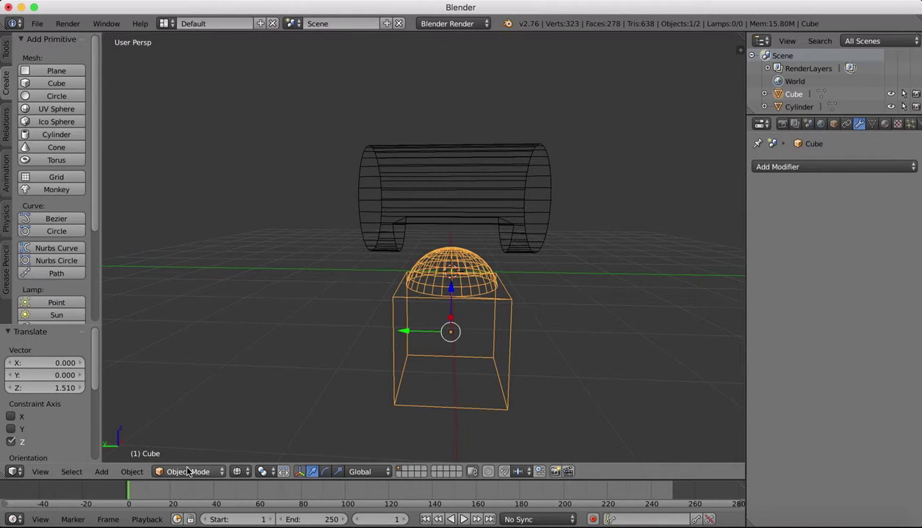
left_click(188, 472)
left_click(187, 445)
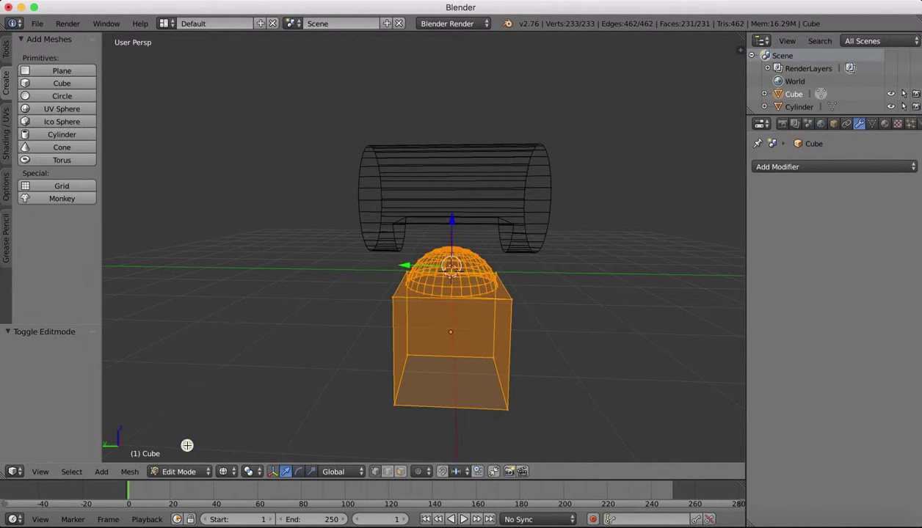
left_click(232, 473)
left_click(239, 430)
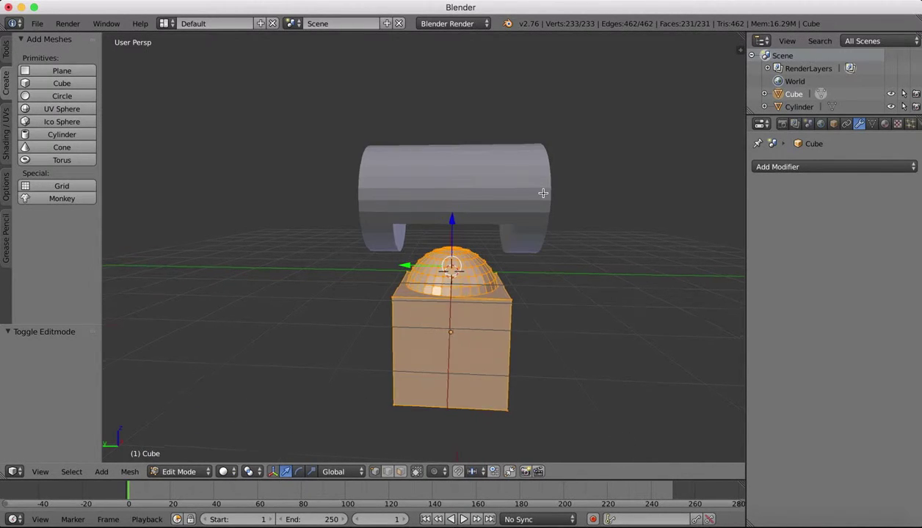
Step: Examine the united cube and dome mesh in Edit Mode from several angles
scroll(543, 193, "right", 10)
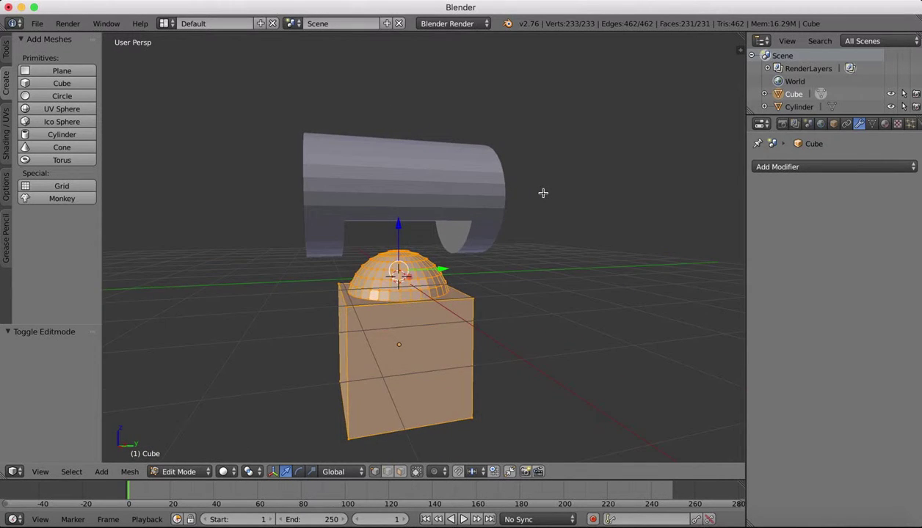
scroll(543, 193, "right", 10)
scroll(543, 193, "left", 4)
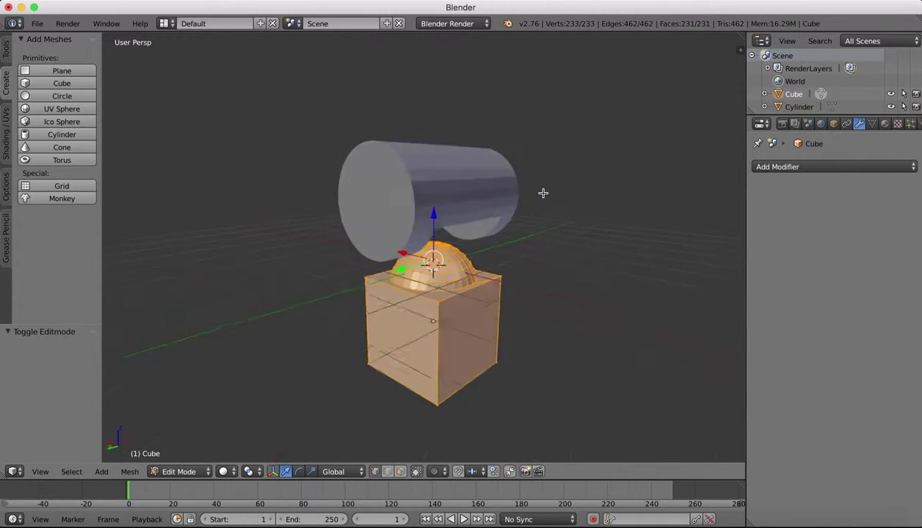
scroll(543, 193, "right", 10)
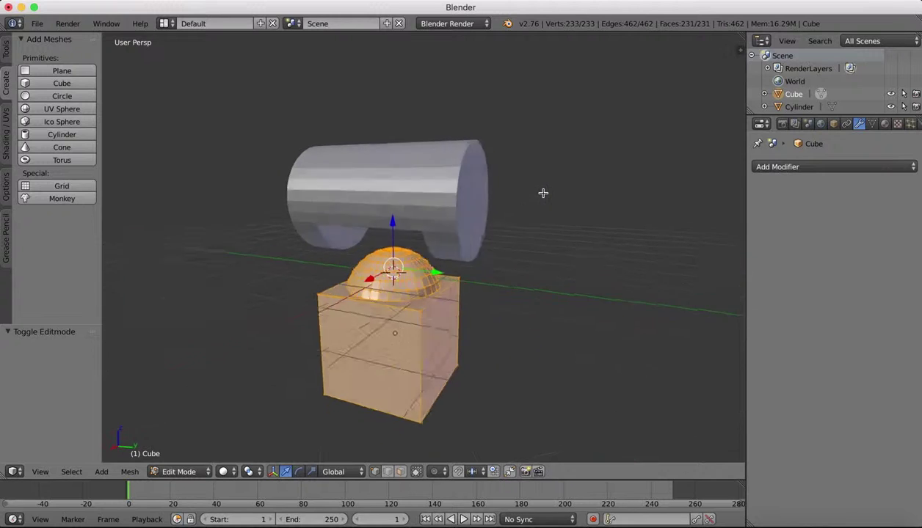
scroll(543, 193, "right", 3)
scroll(543, 192, "left", 7)
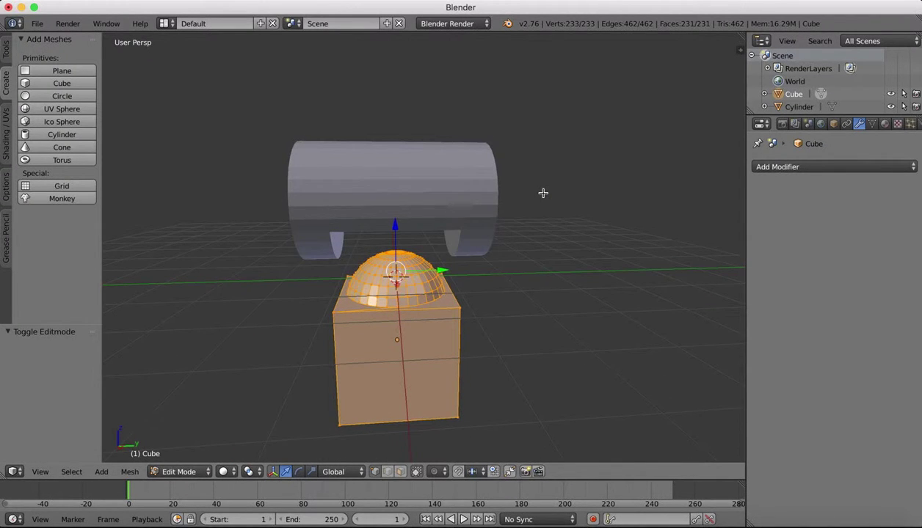
scroll(399, 214, "left", 4, "shift")
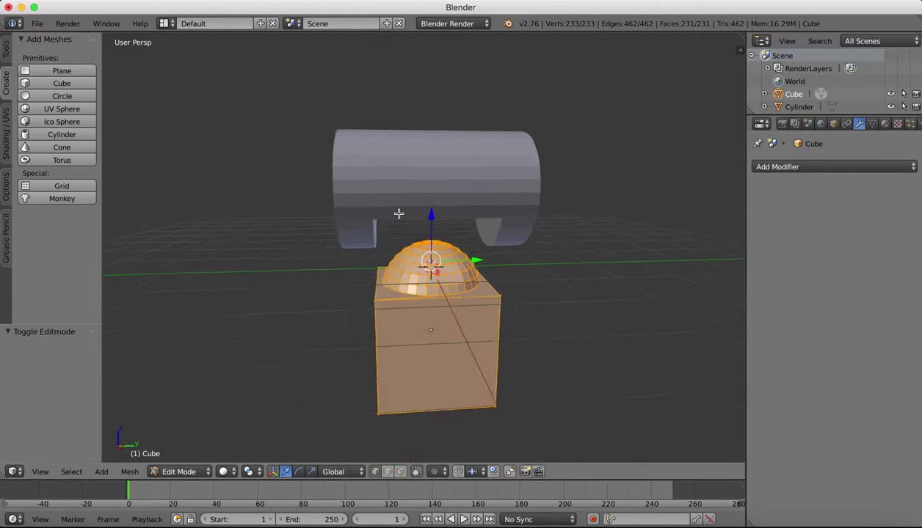